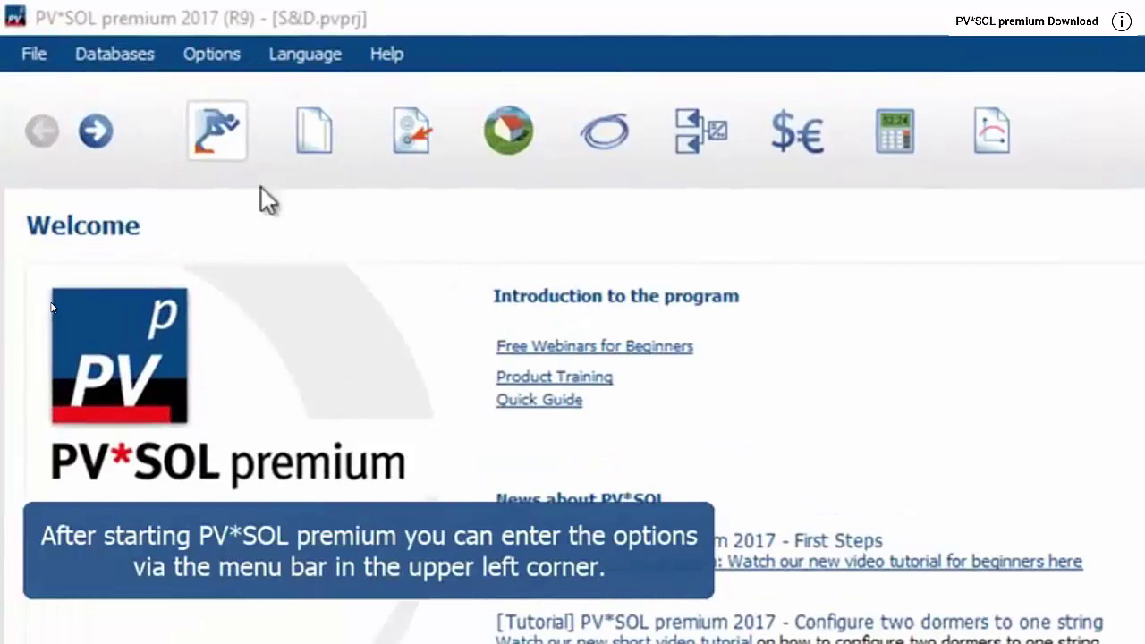
- Open the Options menu listing User Data, Program Options and Reset
left_click(231, 62)
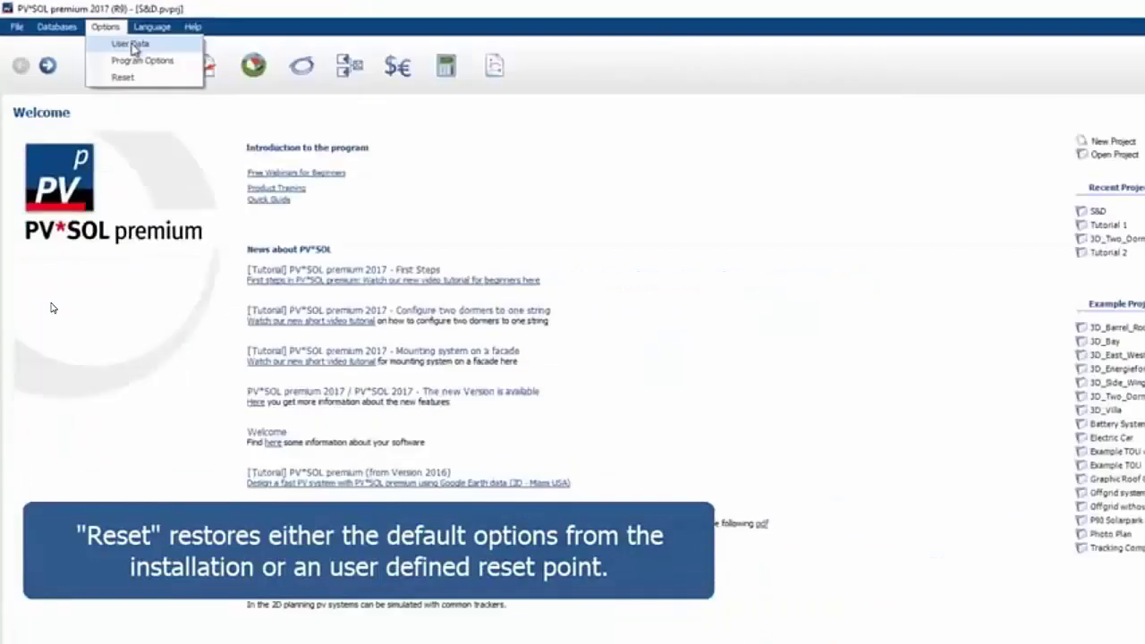
left_click(261, 87)
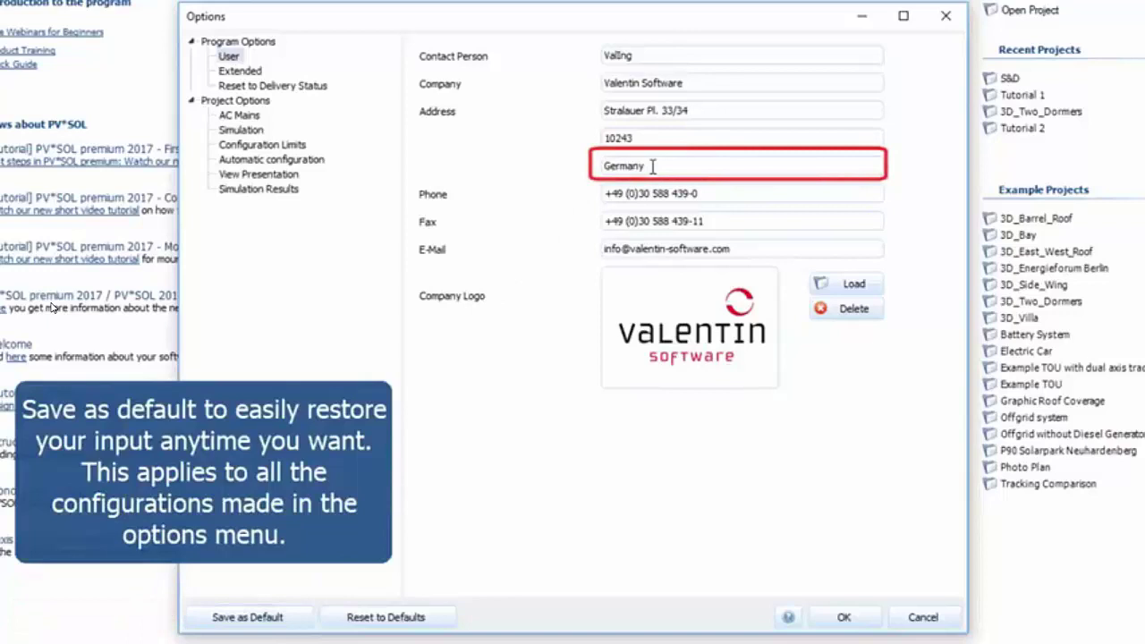
left_click_drag(653, 167, 606, 168)
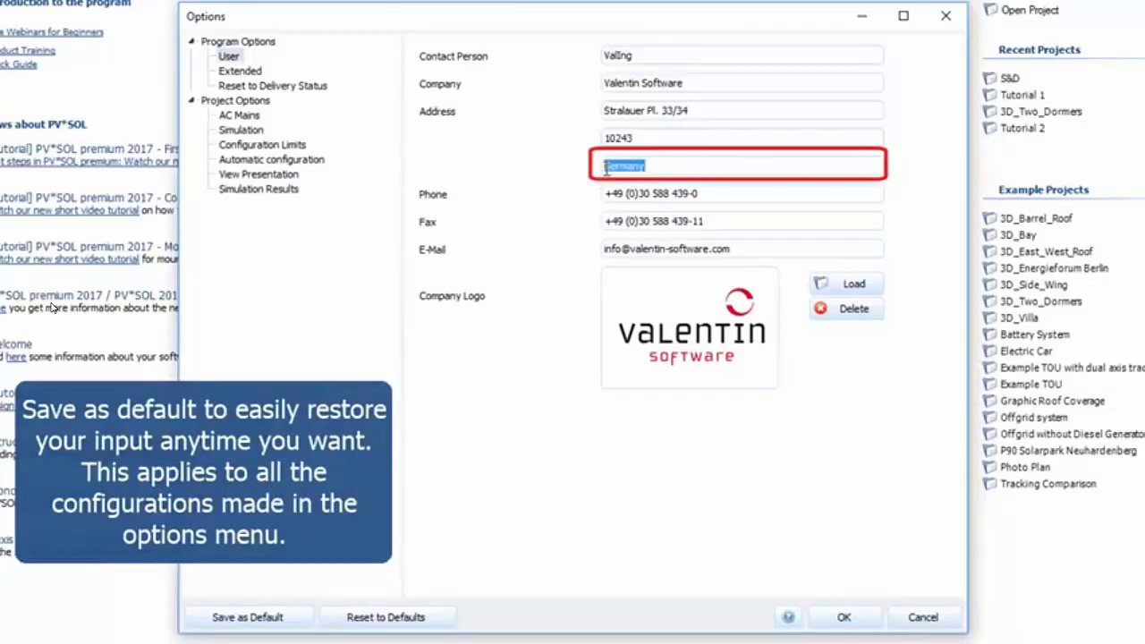
type("D")
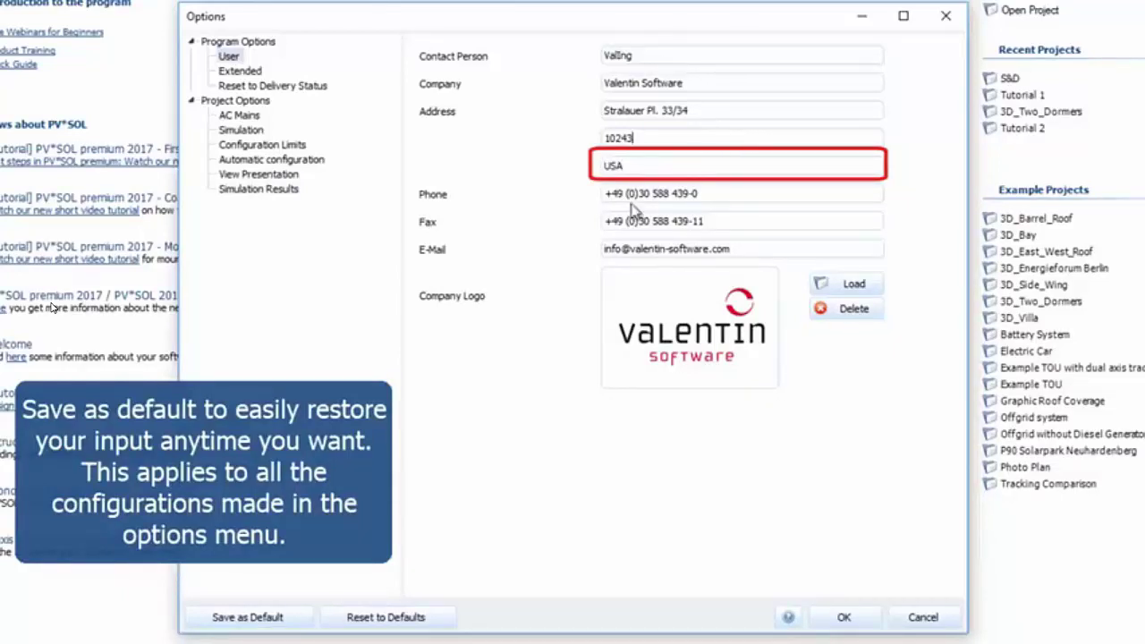
left_click(421, 621)
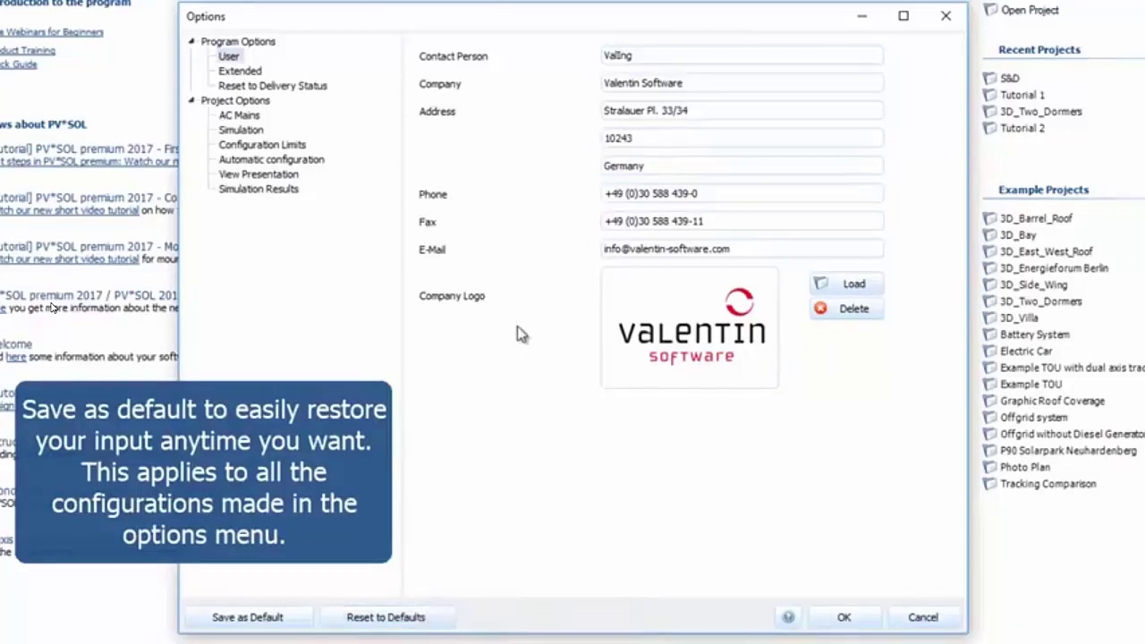
- Show the Extended program settings and keep SI Units as the unit system
left_click(240, 71)
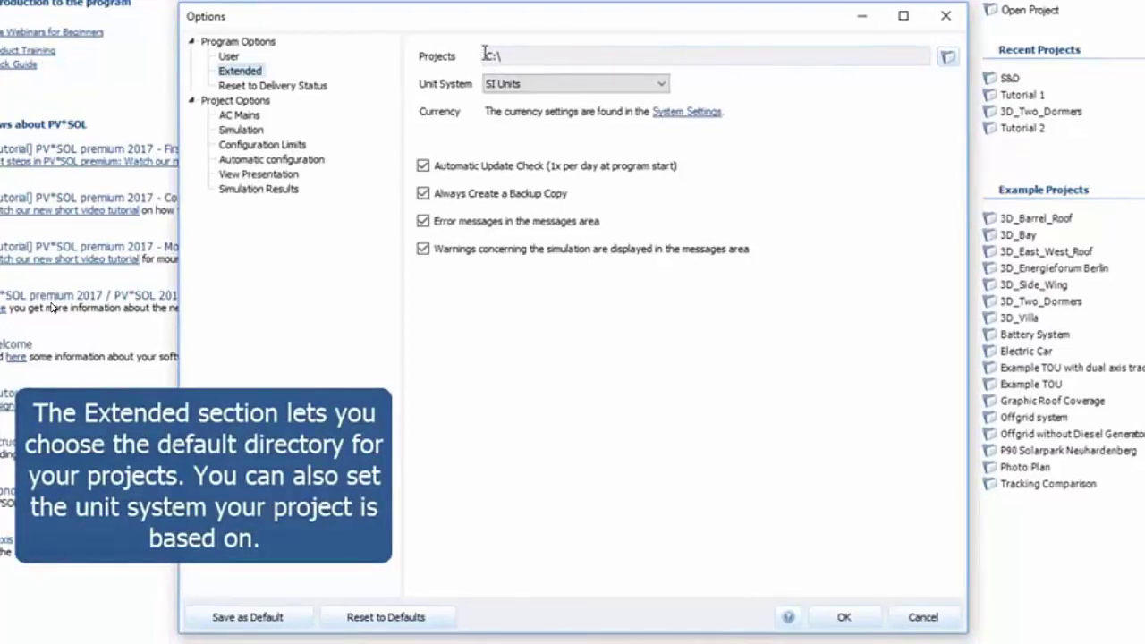
left_click(656, 83)
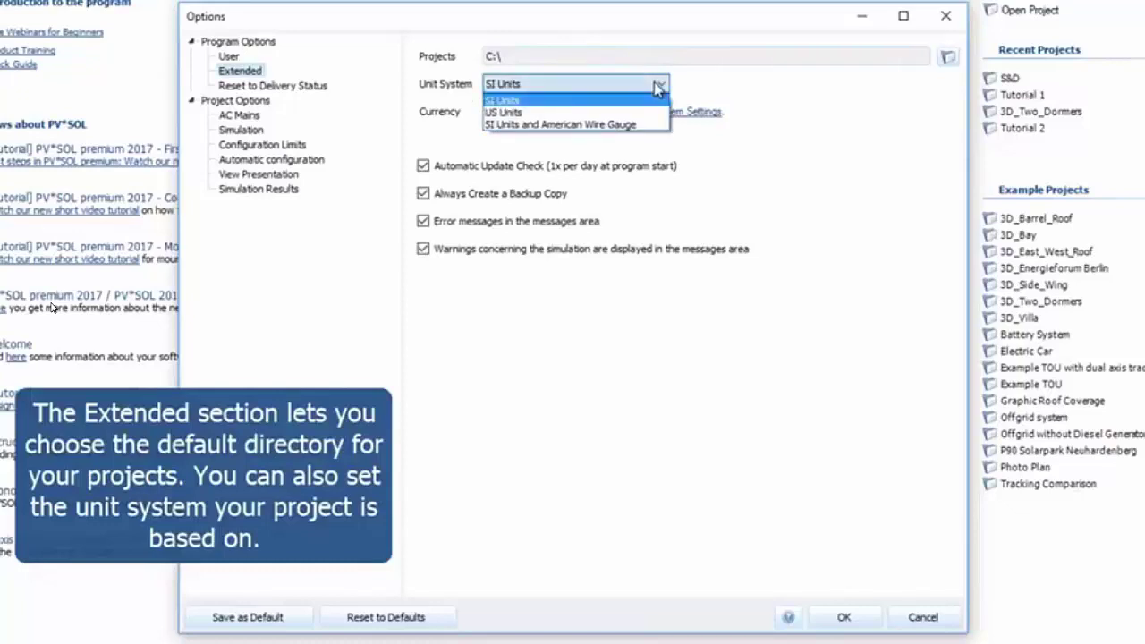
left_click(658, 87)
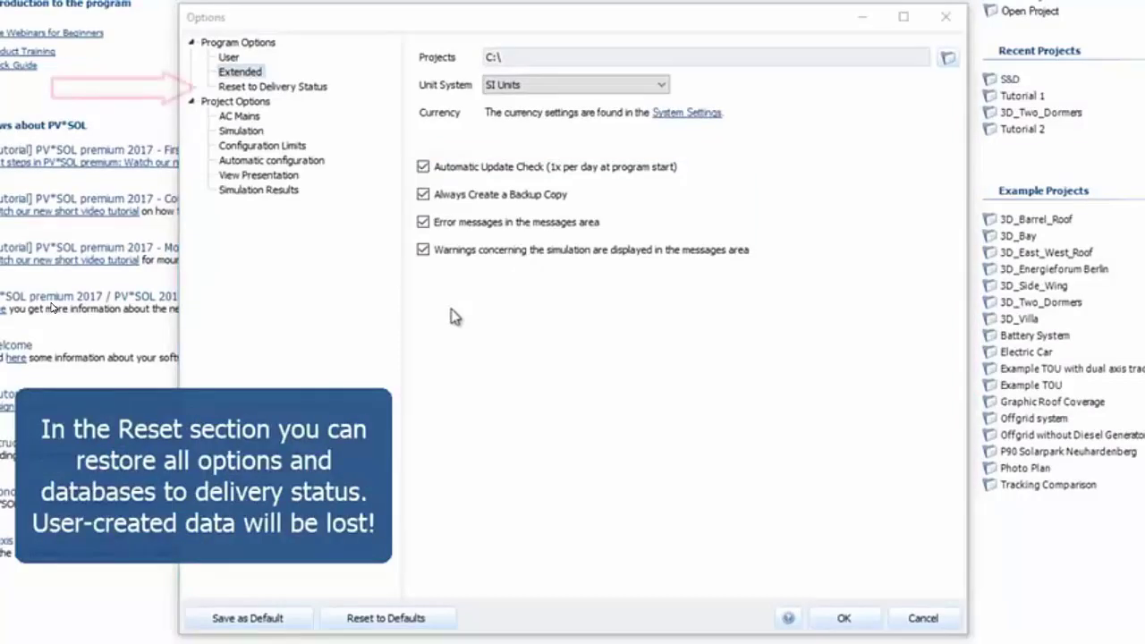
- Show the Reset to Delivery Status page under Program Options
left_click(313, 87)
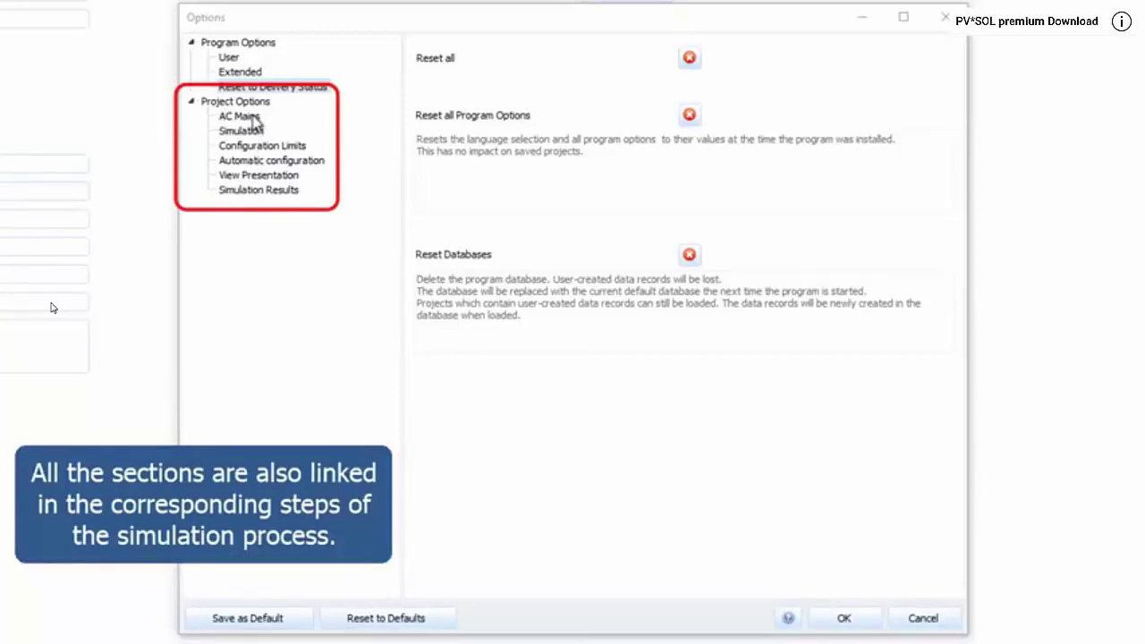
- Open the AC Mains settings and try maximum feed-in power clipping at 71 %
left_click(253, 120)
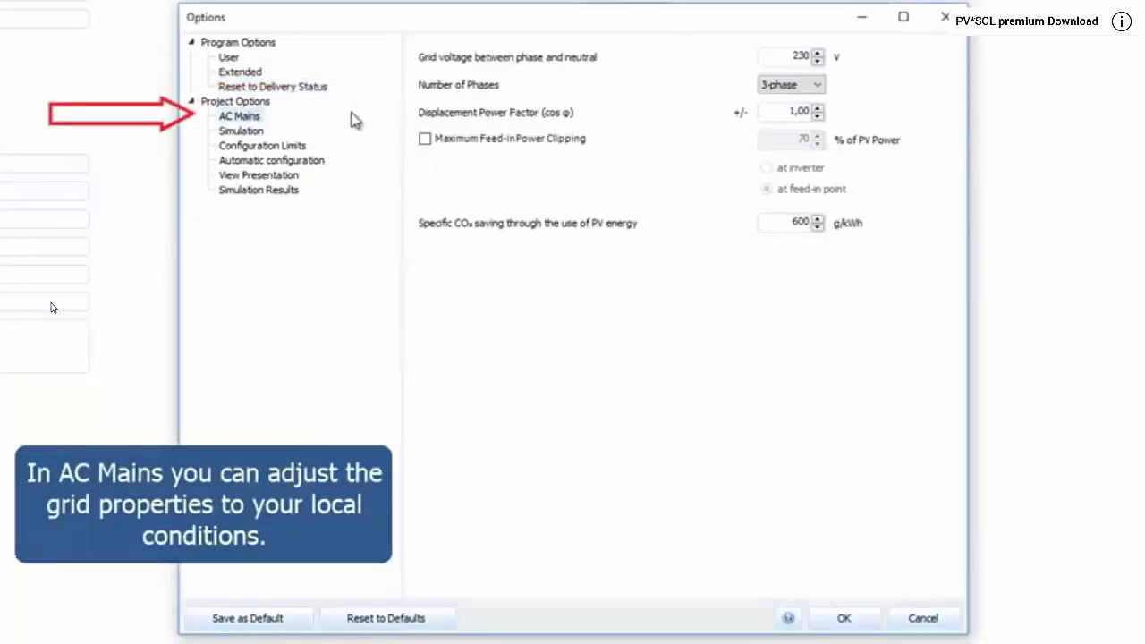
left_click(425, 139)
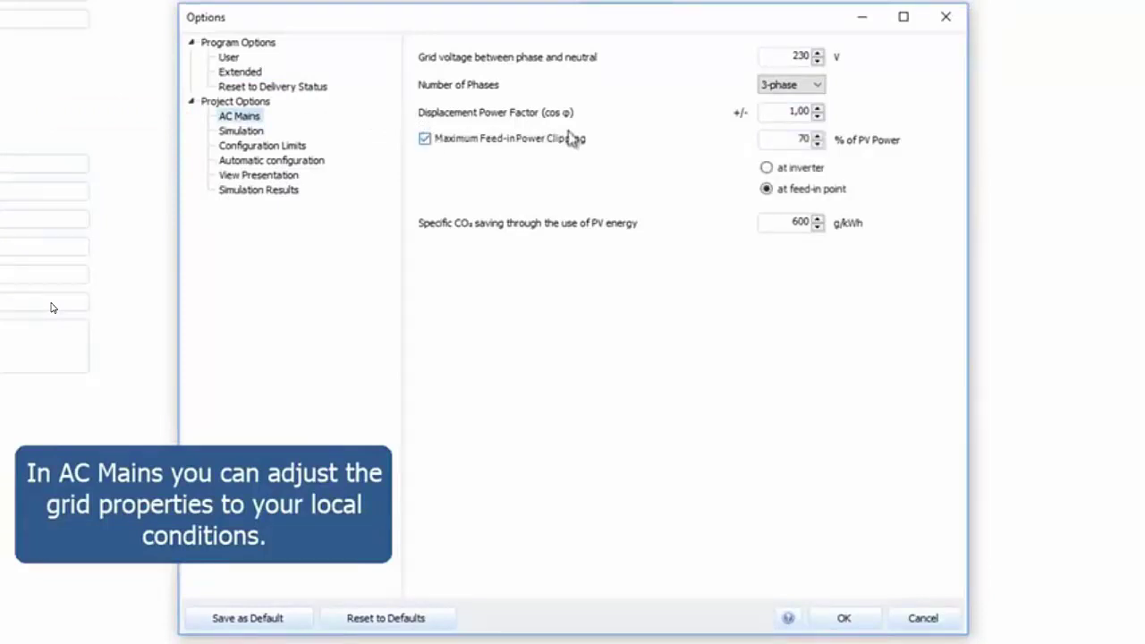
left_click(817, 135)
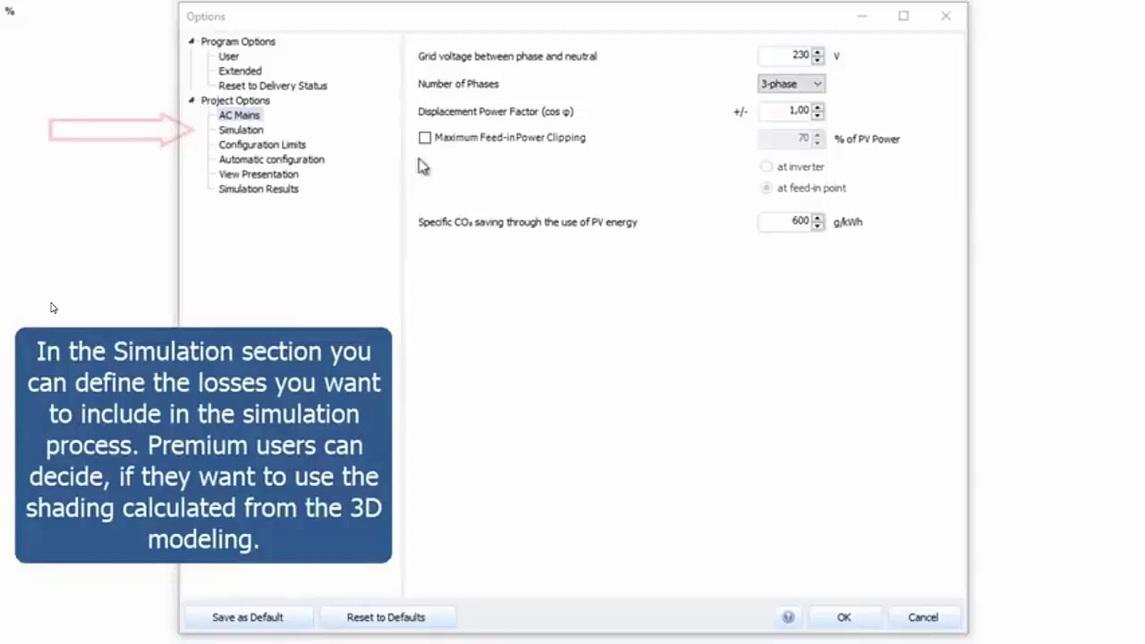
- On the Simulation page, try Module Area radiation recording, then set it back to No
left_click(241, 133)
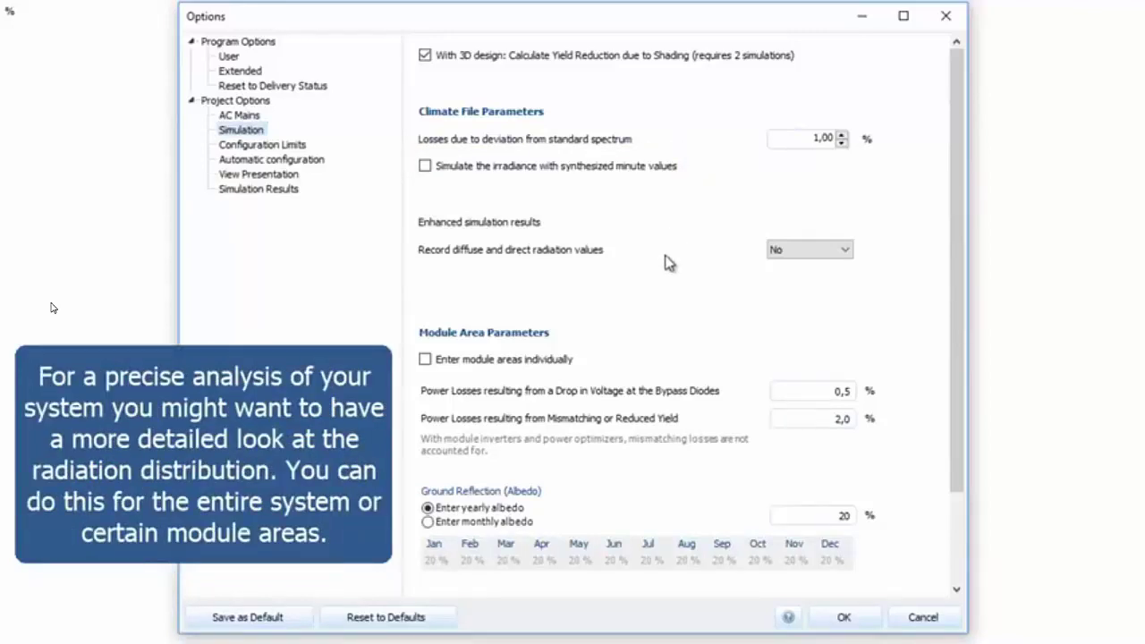
left_click(810, 252)
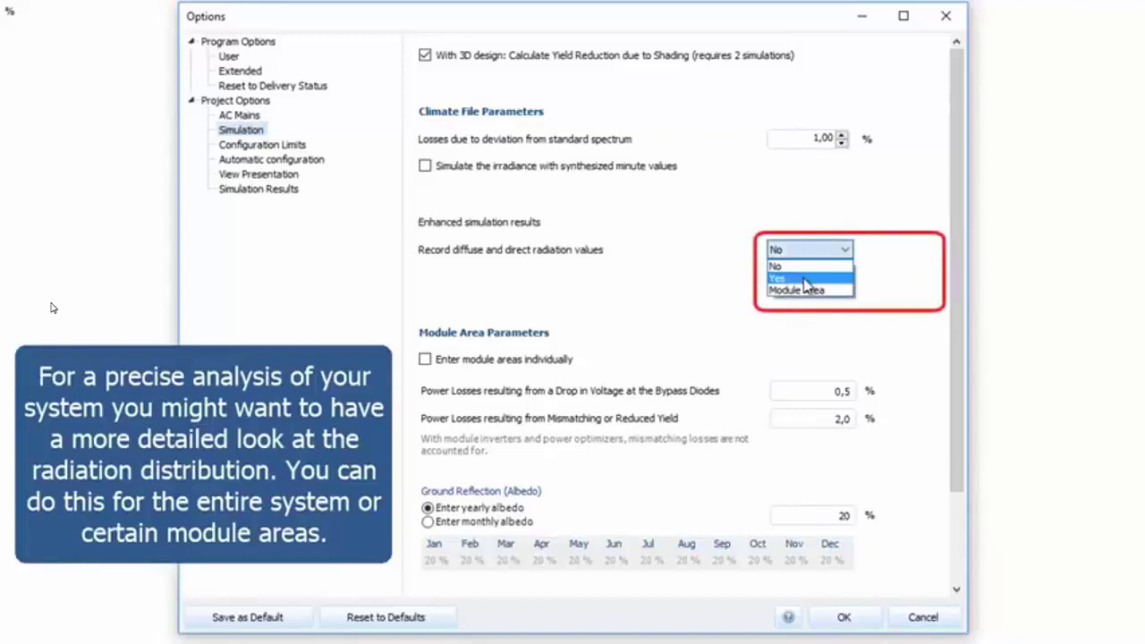
left_click(810, 290)
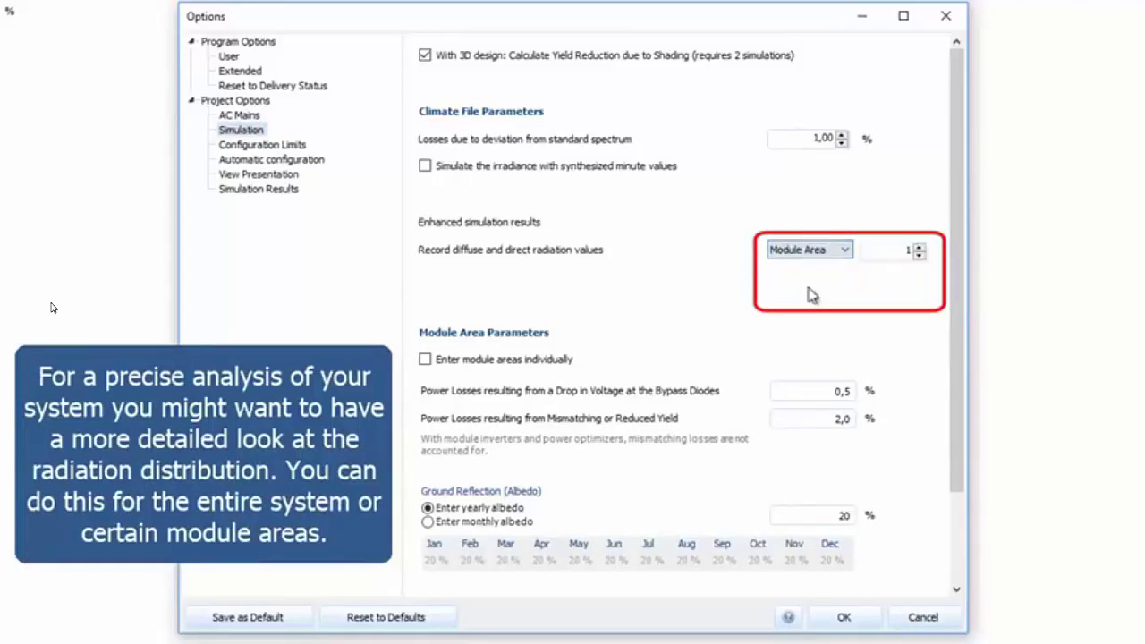
left_click(920, 248)
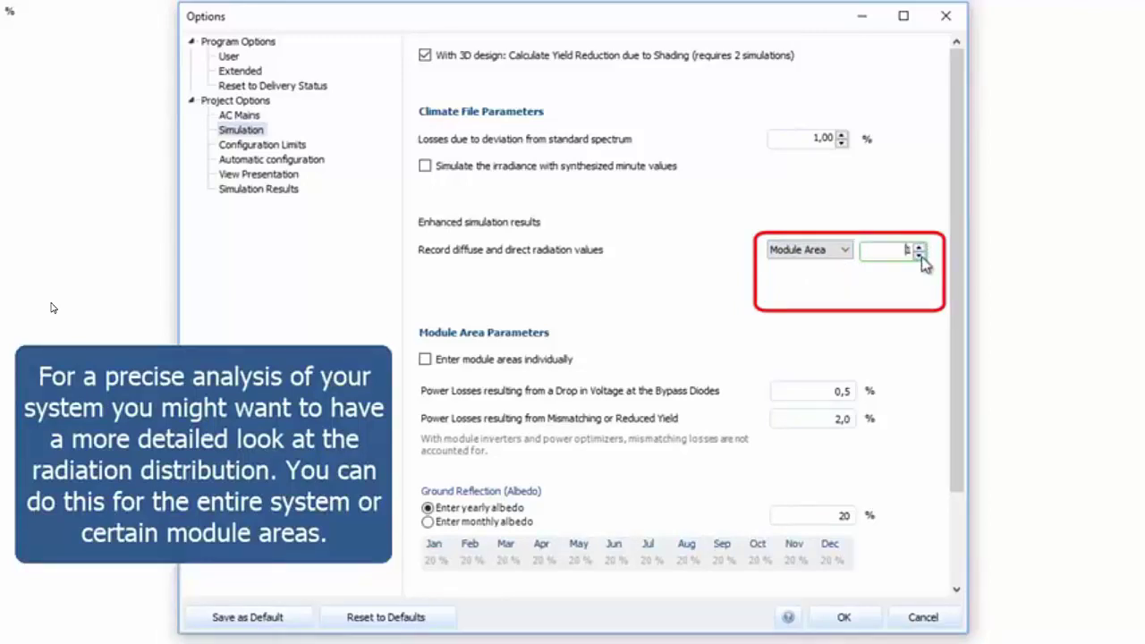
left_click(820, 250)
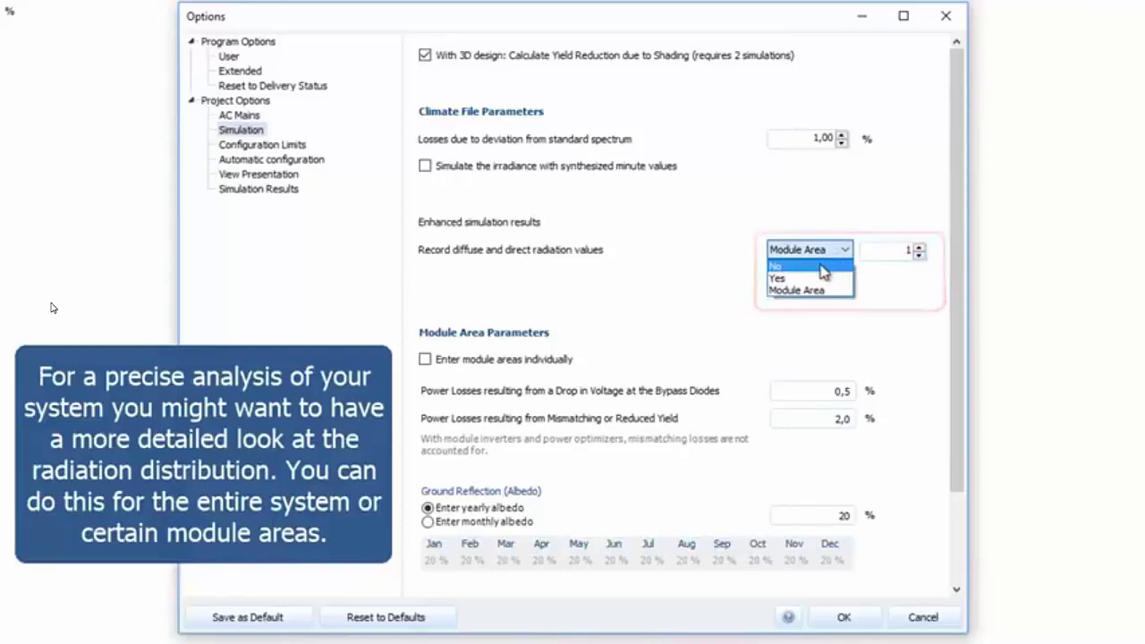
left_click(821, 267)
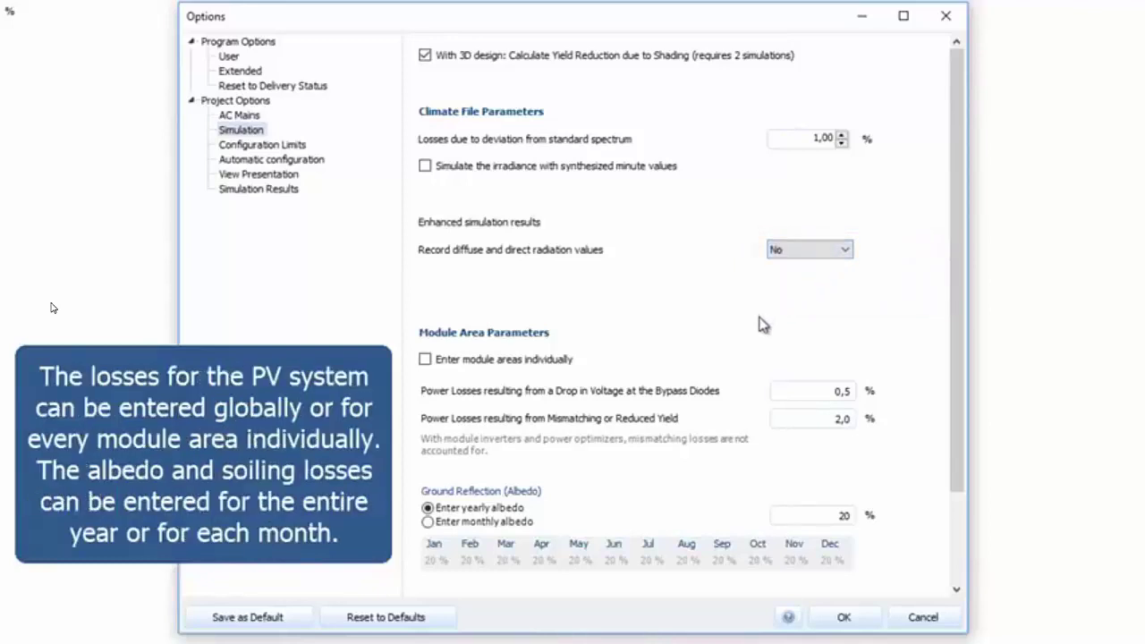
scroll(759, 325, "down", 2)
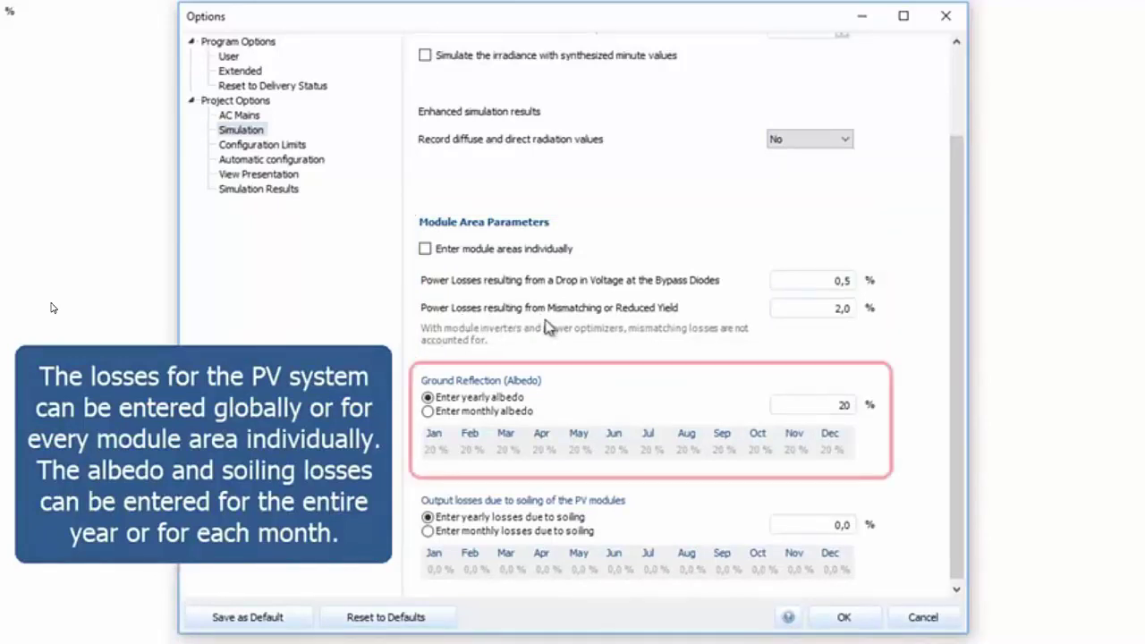
scroll(601, 339, "down", 1)
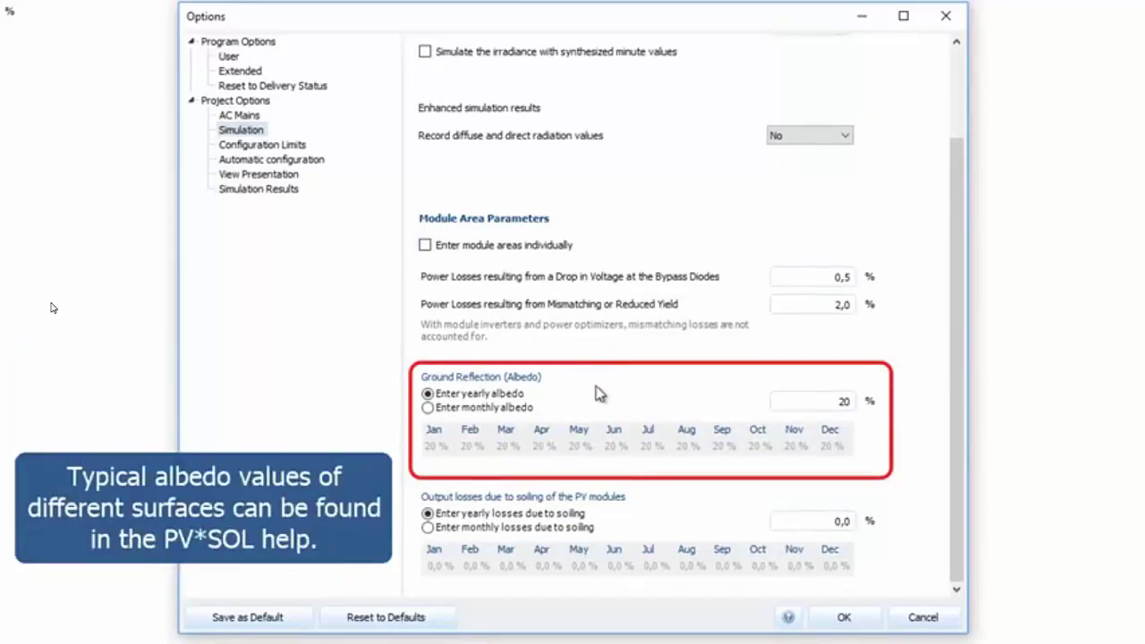
left_click(528, 409)
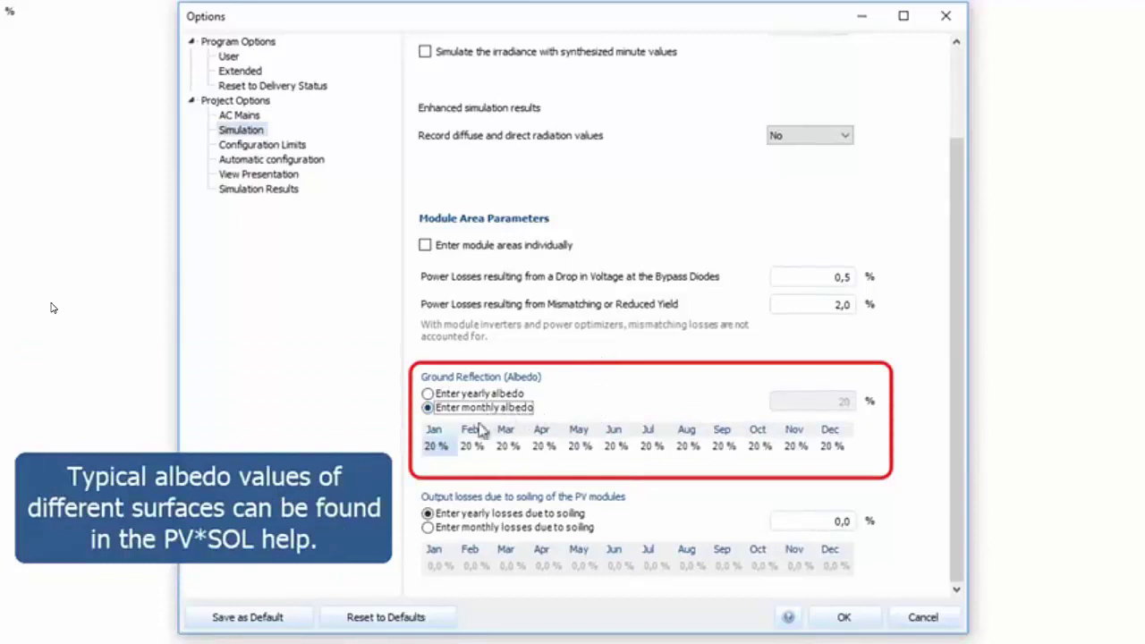
left_click(475, 446)
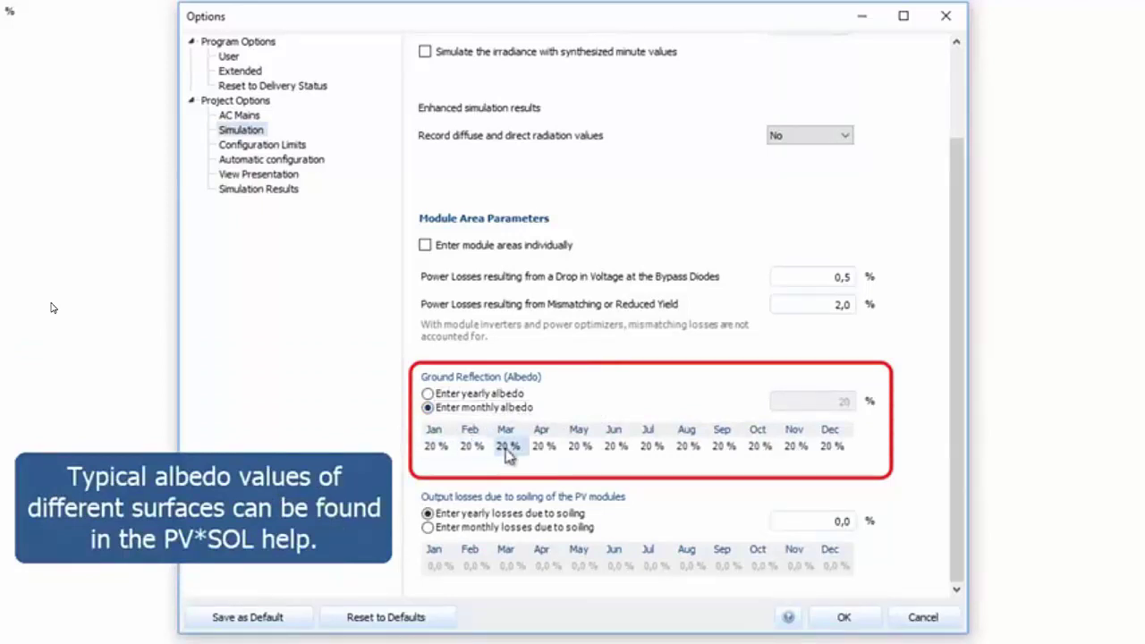
left_click(507, 452)
type("3")
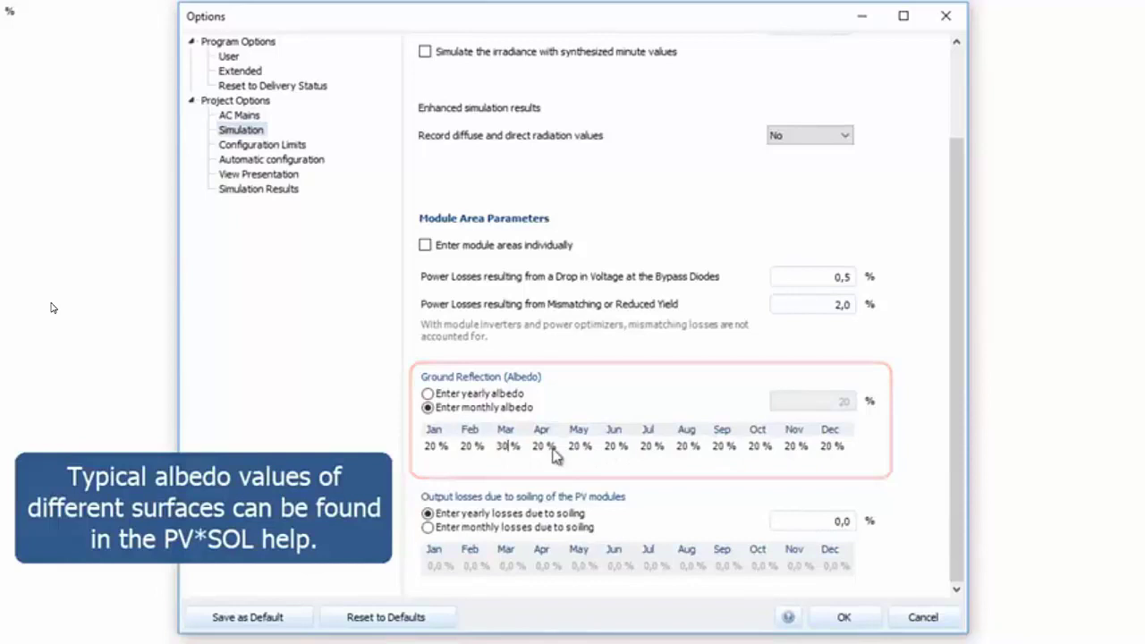
key("BackSpace")
key("BackSpace")
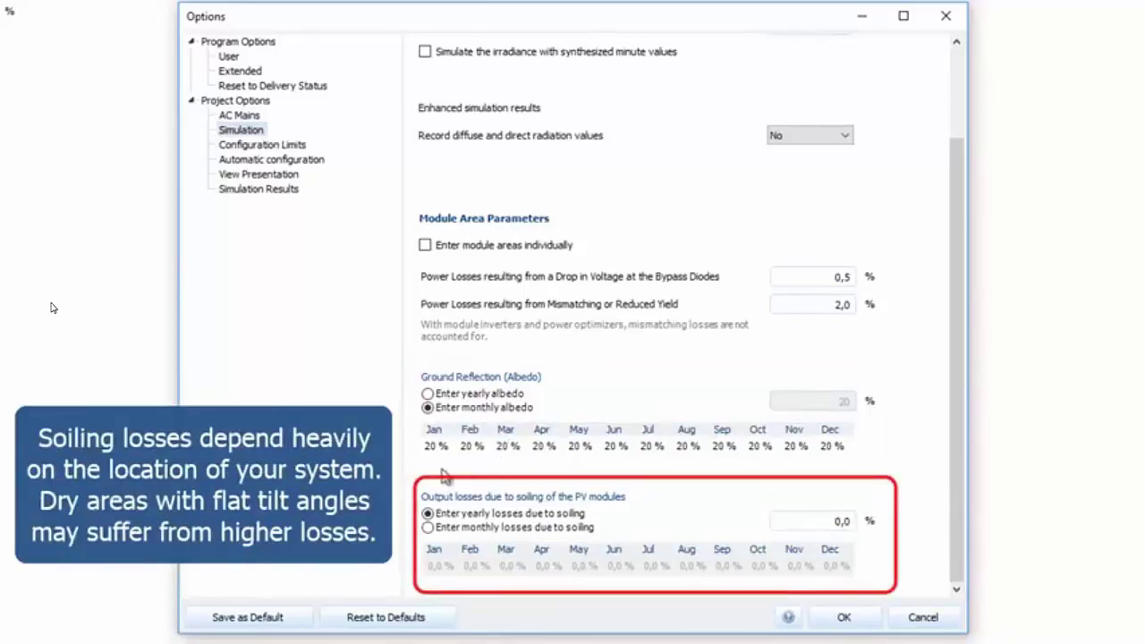
left_click(443, 396)
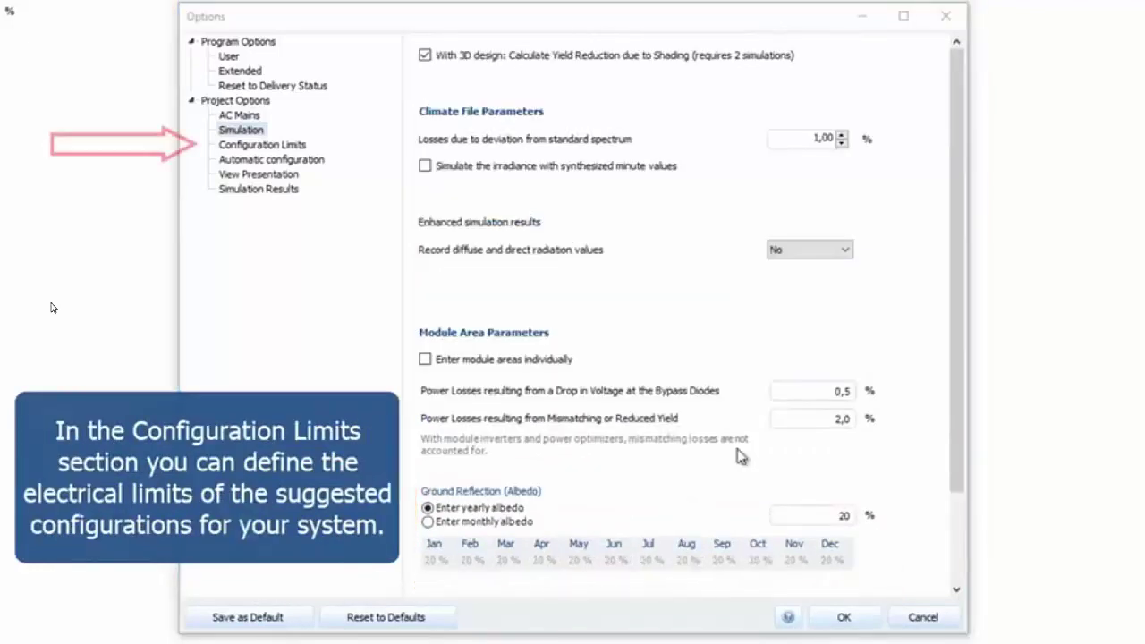
- Open Configuration Limits, toggle climate-based sizing factor on and off, and view the voltage test parameters
left_click(274, 147)
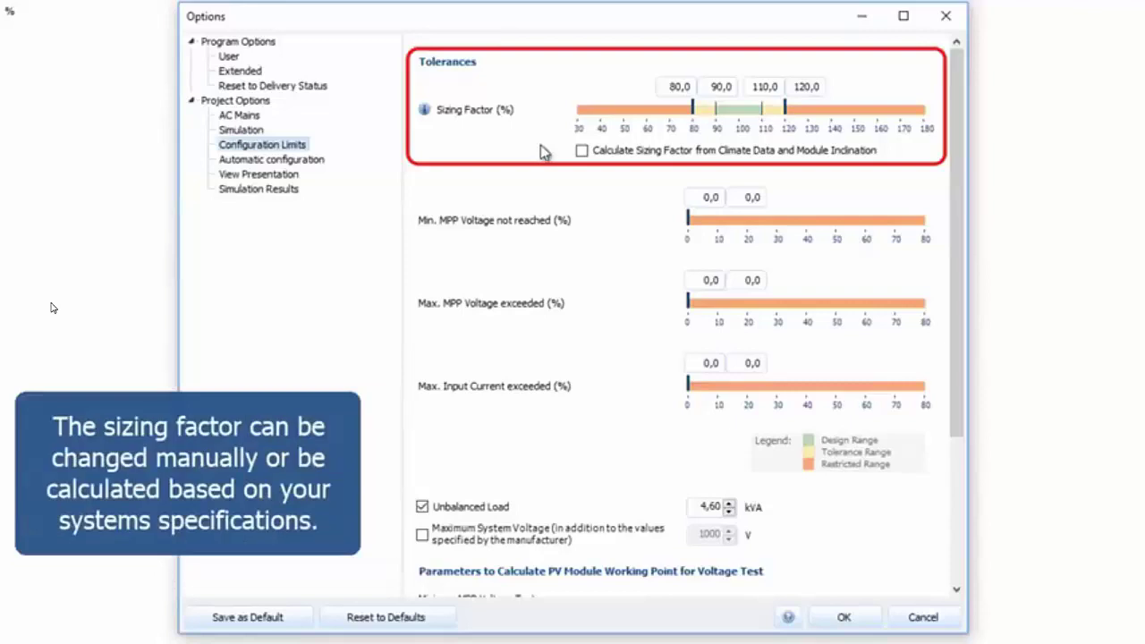
left_click(582, 150)
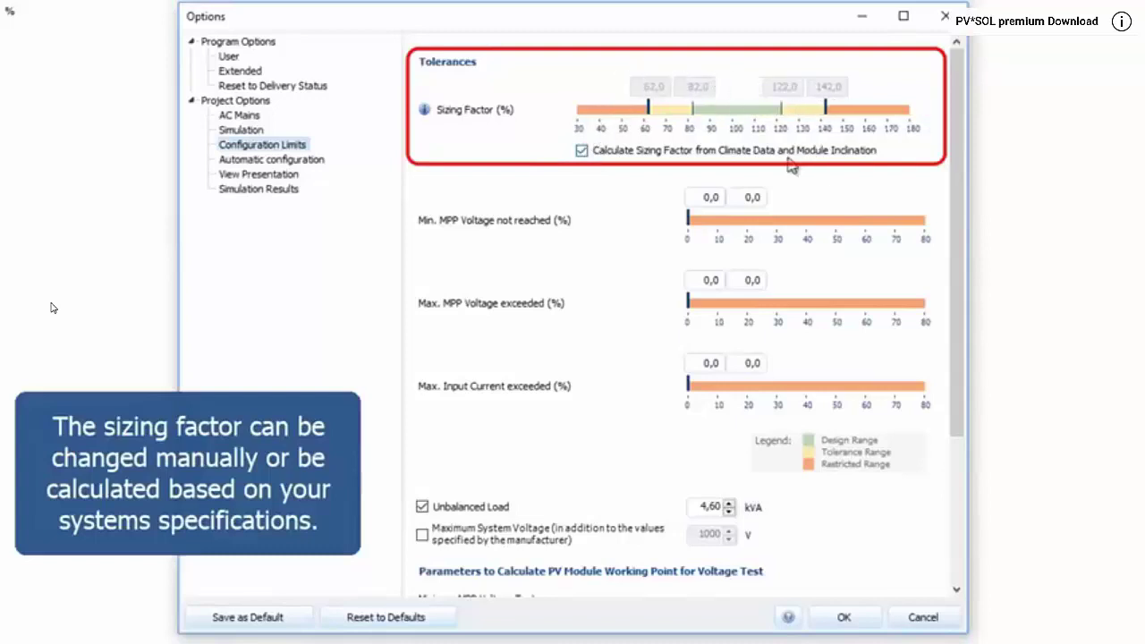
left_click(582, 152)
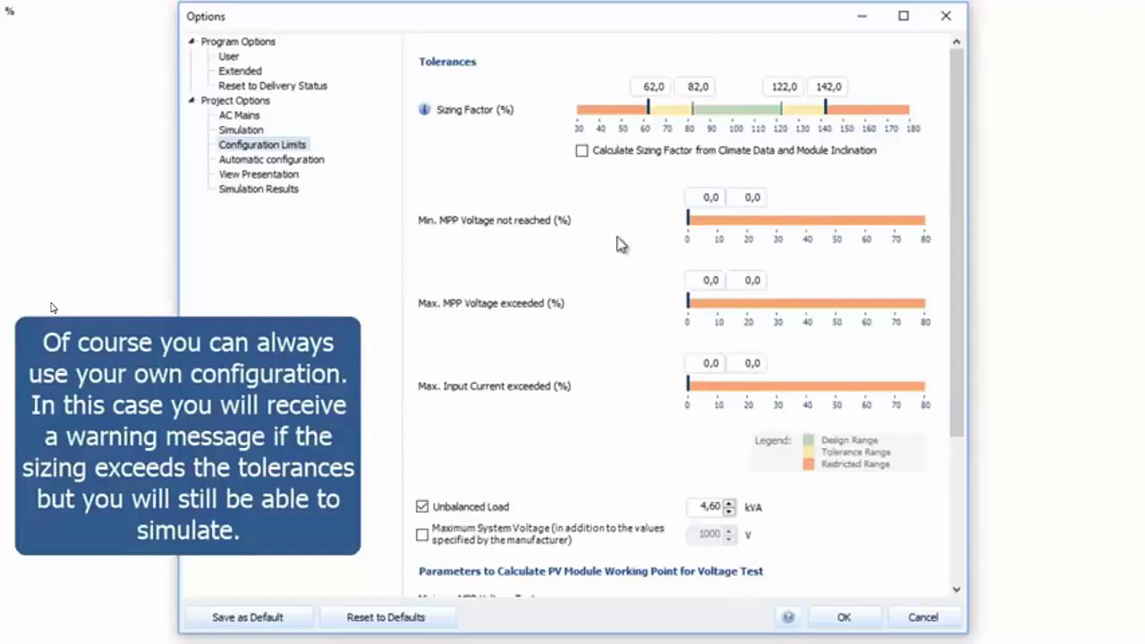
scroll(629, 417, "down", 5)
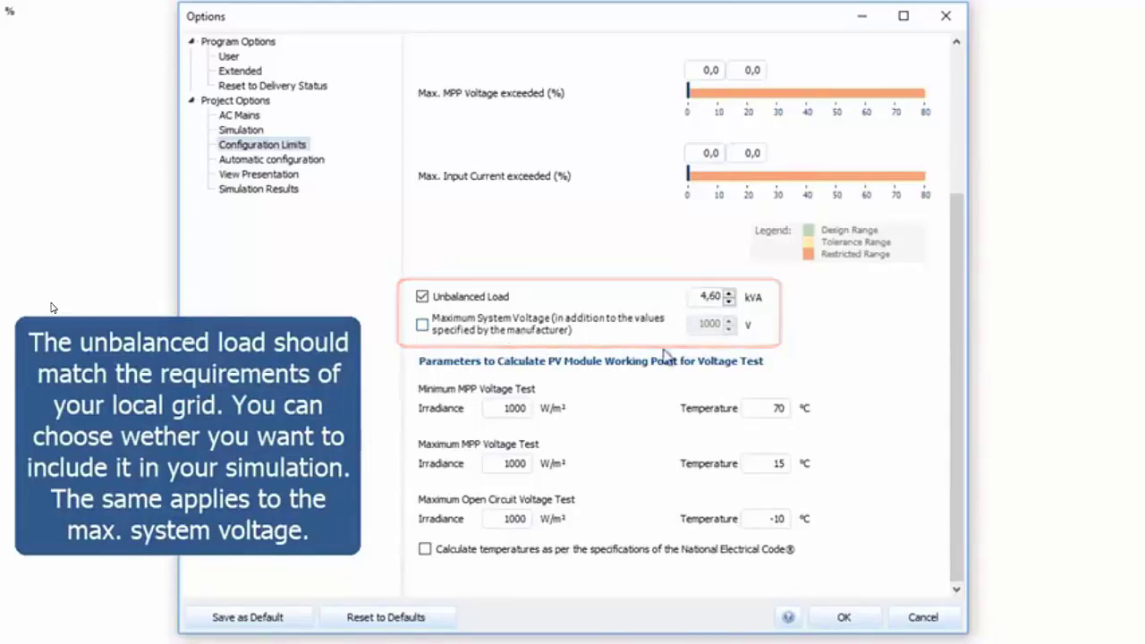
- Open Automatic configuration and keep 10 configurations per page
left_click(288, 163)
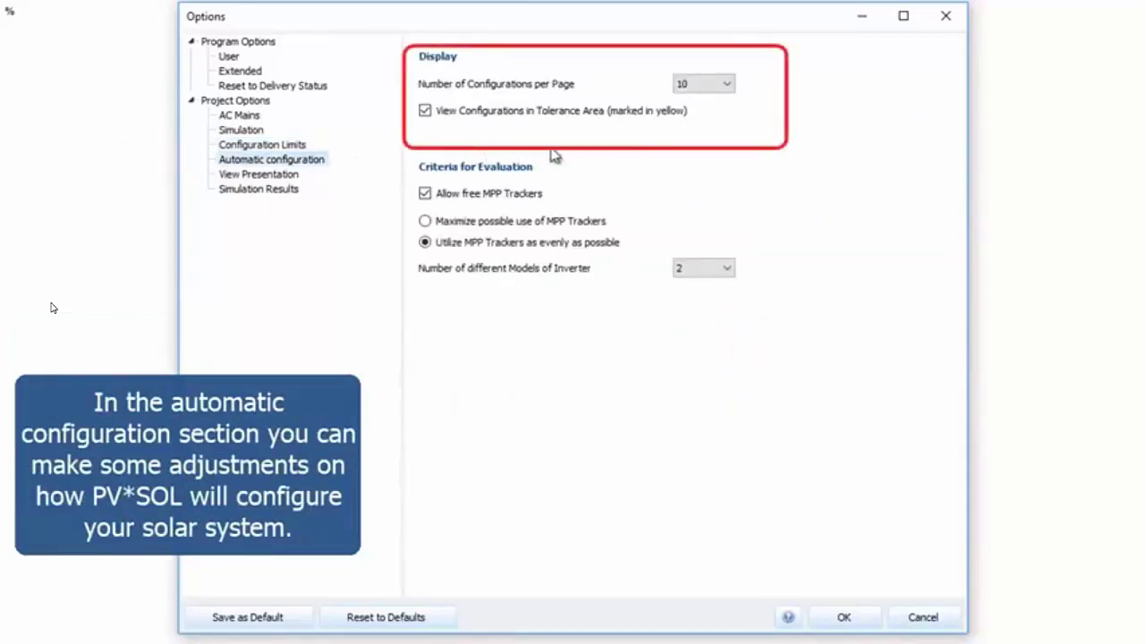
left_click(729, 85)
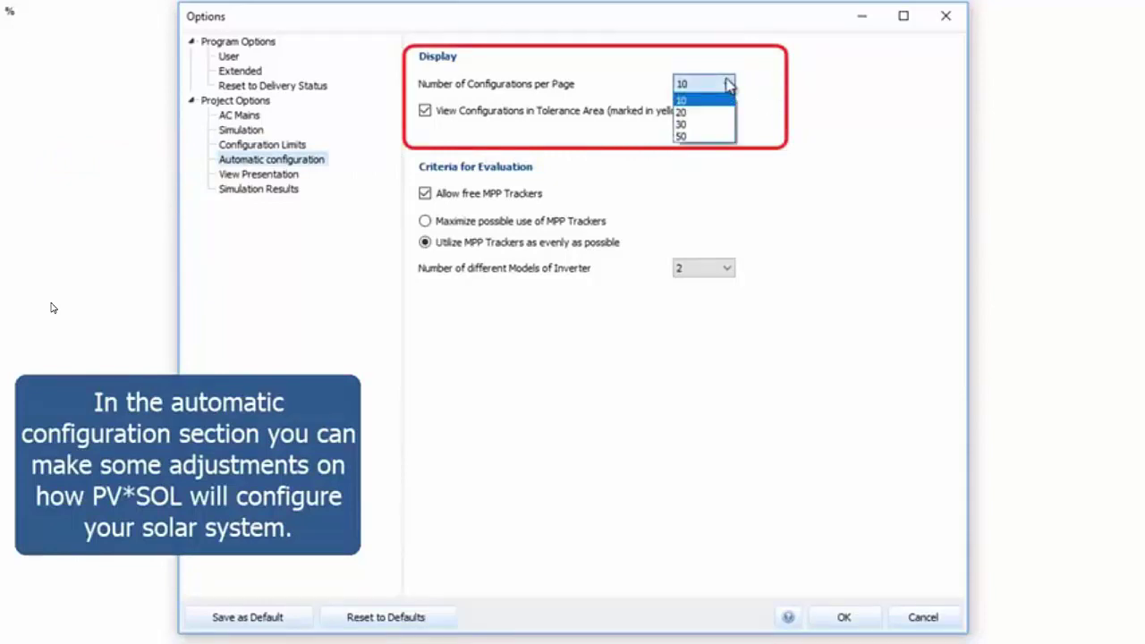
left_click(728, 83)
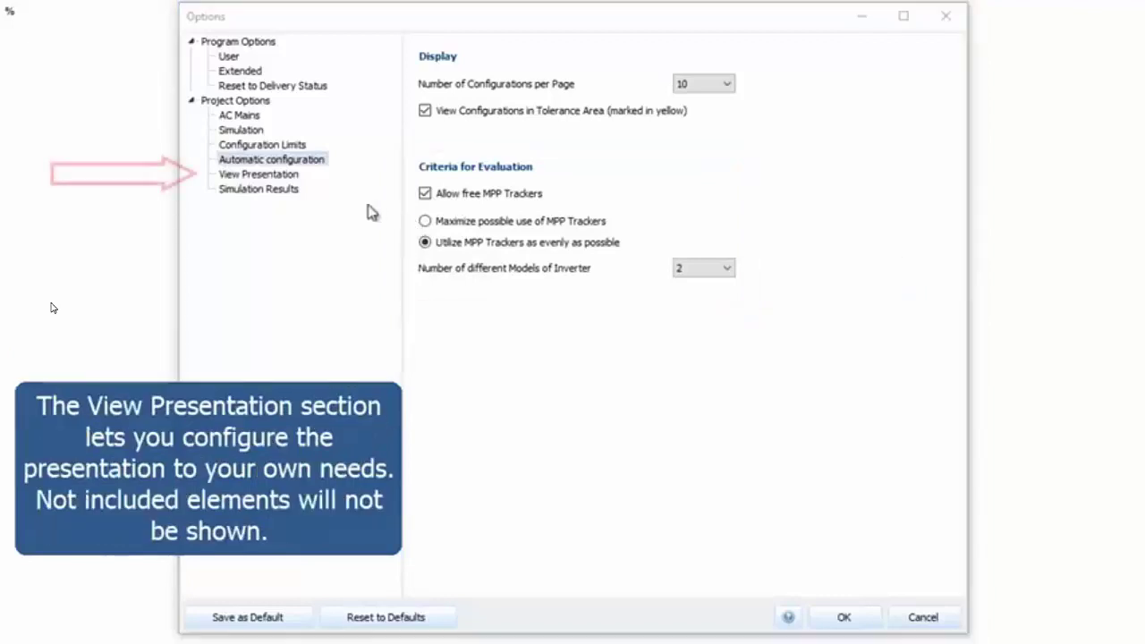
- Open View Presentation and scroll through its Contents tree
left_click(278, 176)
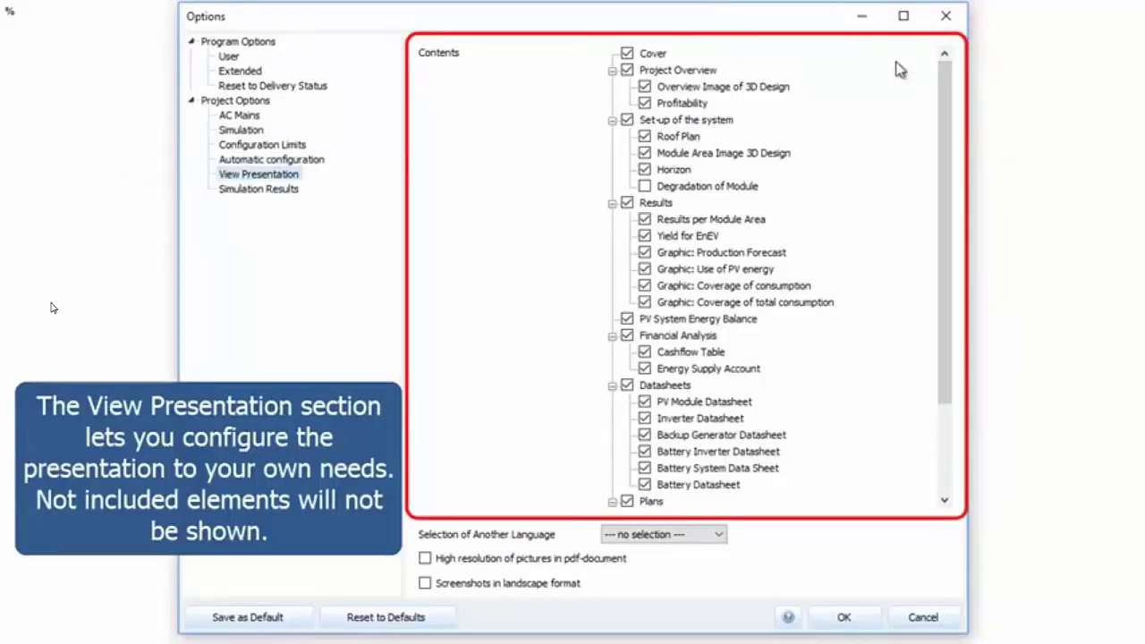
left_click_drag(943, 114, 946, 81)
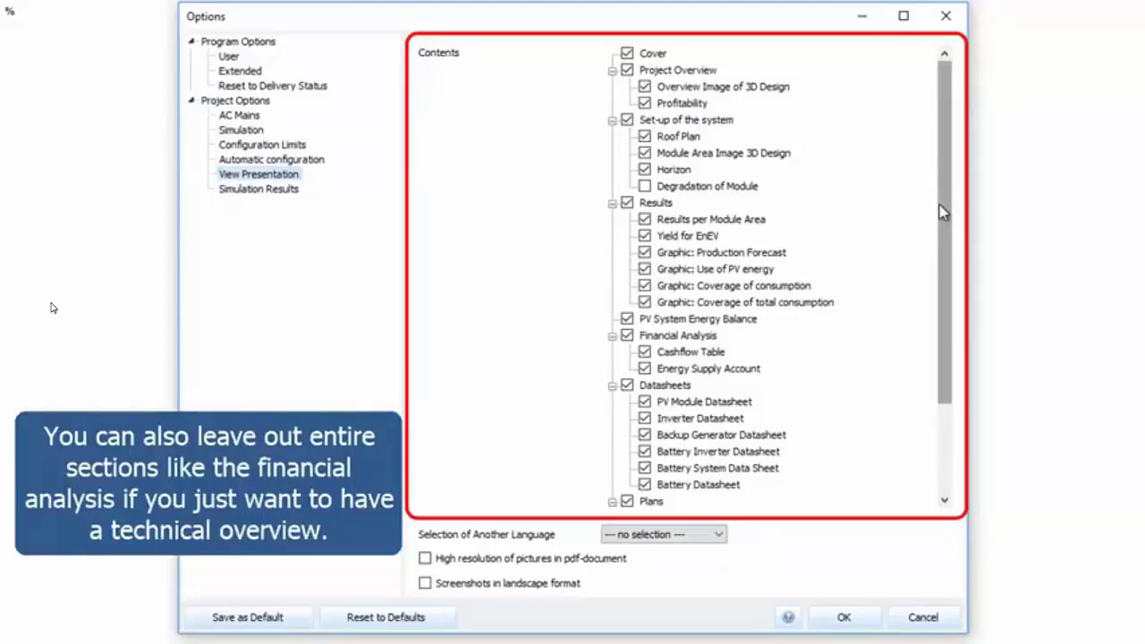
left_click_drag(943, 212, 895, 338)
- Toggle Financial Analysis off and on, collapse Datasheets, and re-expand Financial Analysis
left_click(627, 220)
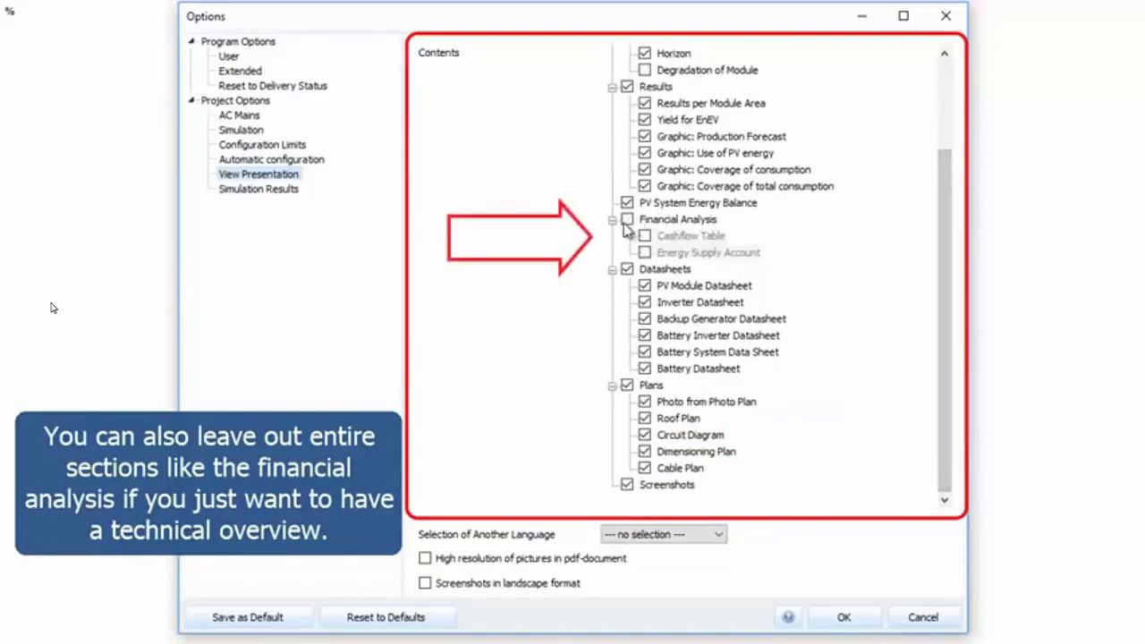
left_click(625, 222)
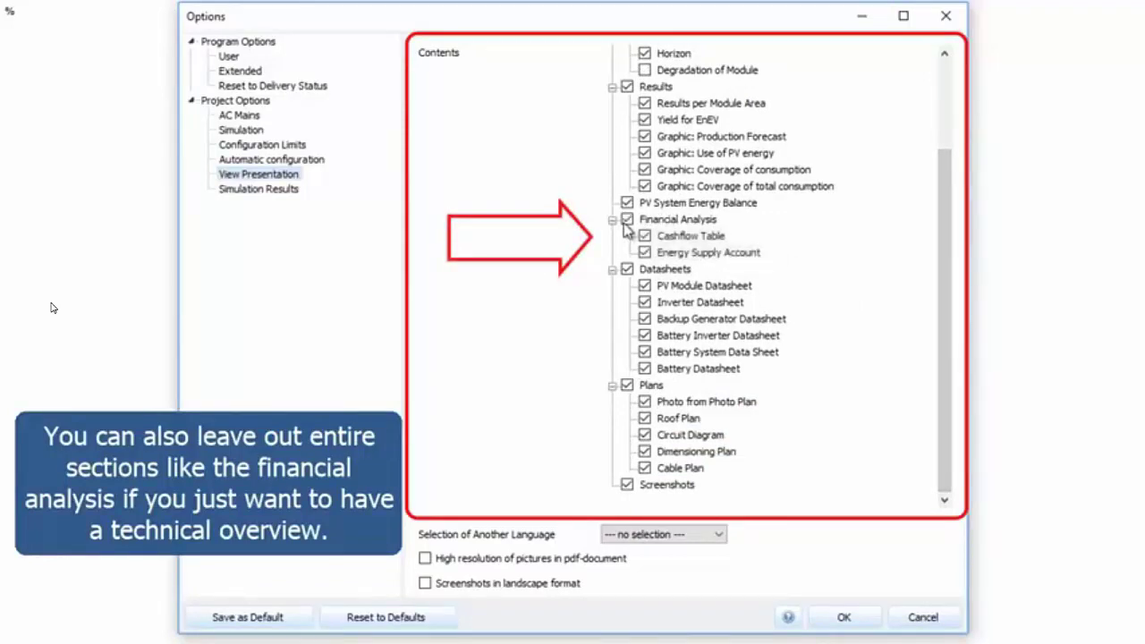
left_click(645, 235)
left_click(645, 252)
left_click(654, 237)
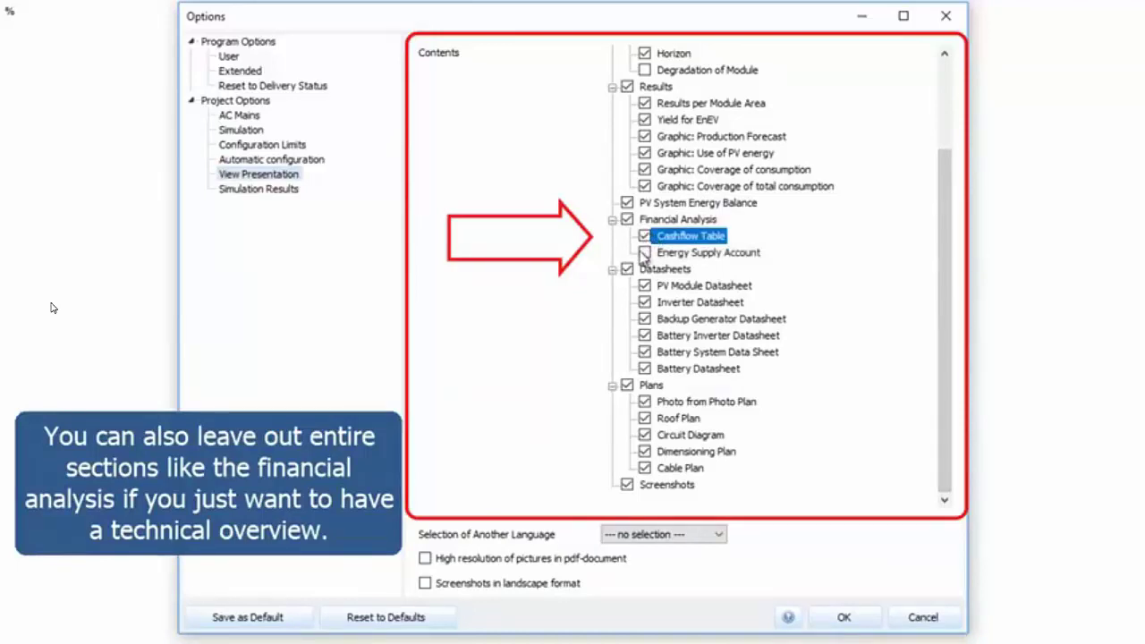
left_click(614, 222)
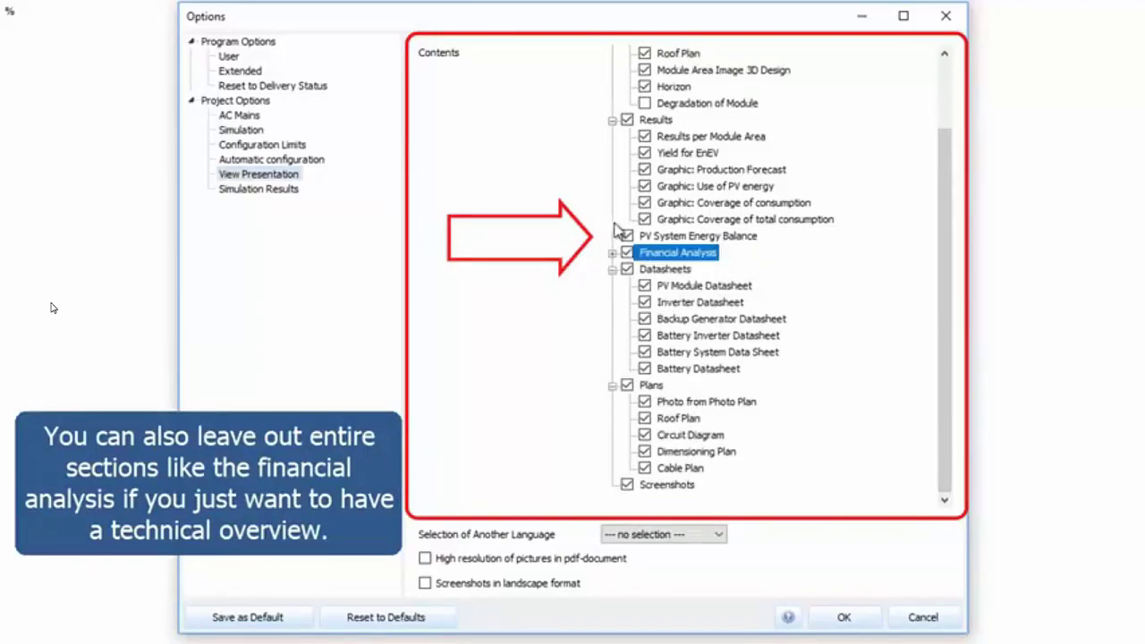
left_click(613, 269)
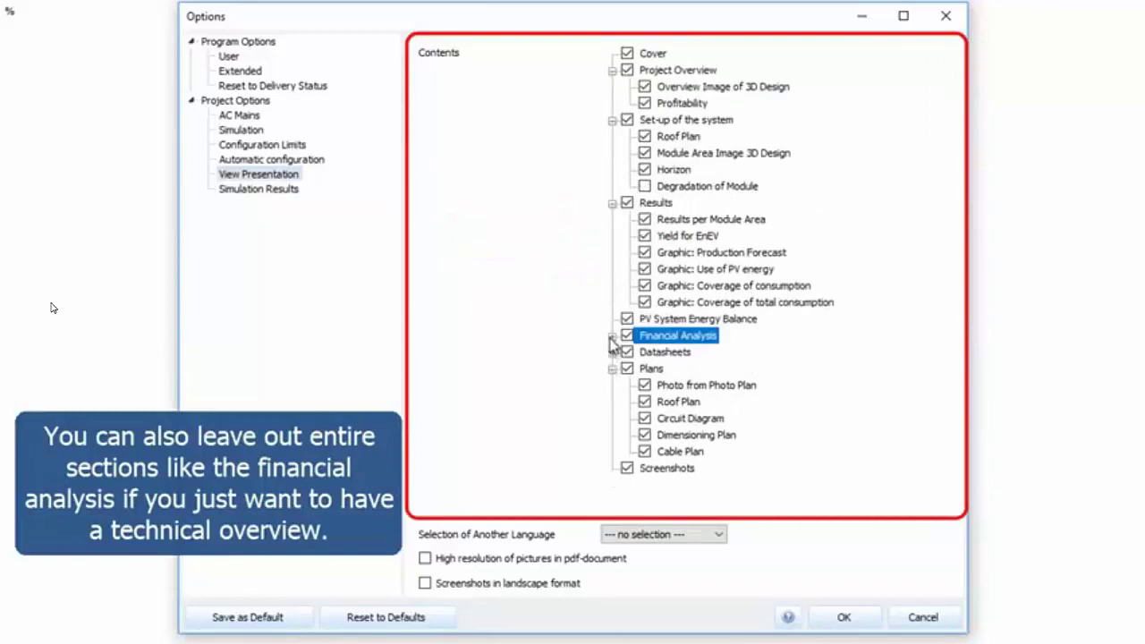
left_click(613, 338)
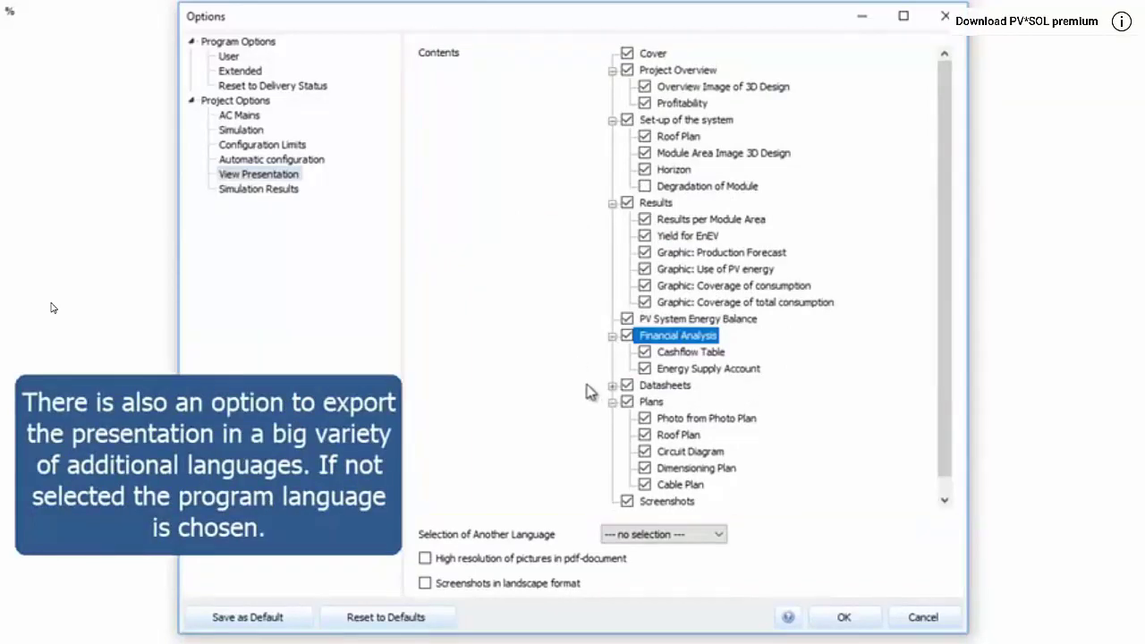
left_click_drag(947, 279, 944, 330)
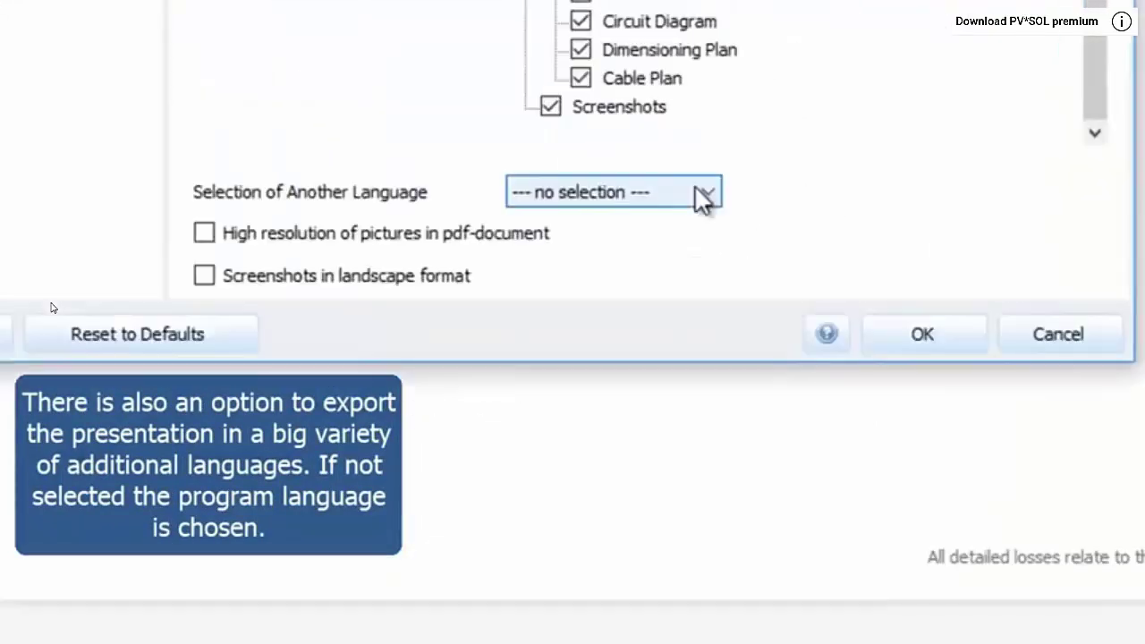
left_click(697, 190)
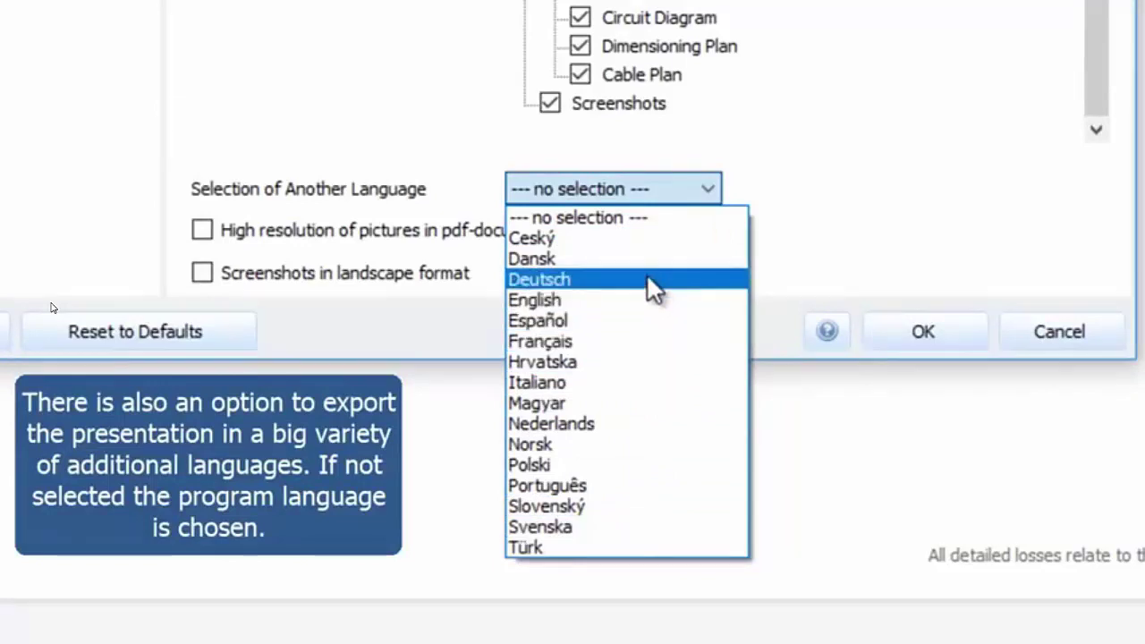
left_click(627, 217)
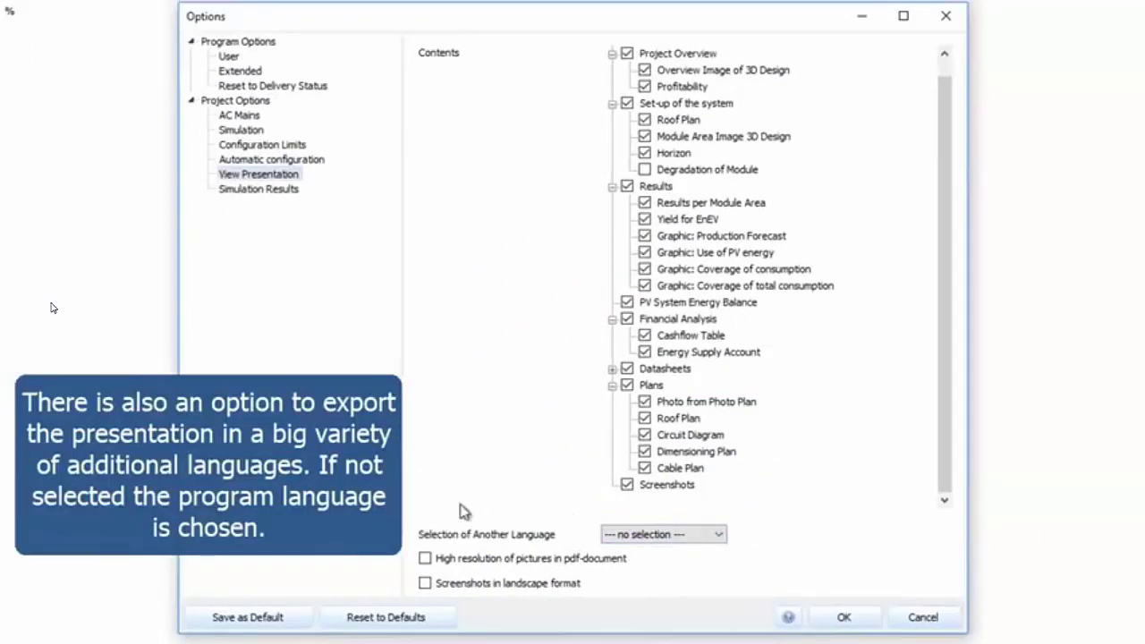
left_click(426, 560)
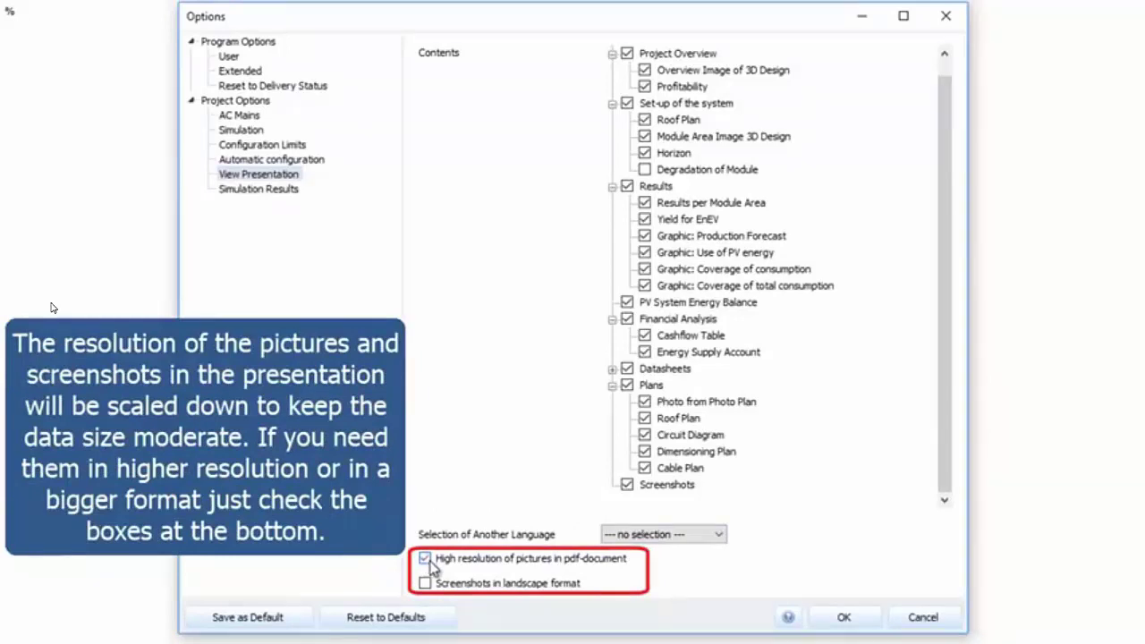
left_click(426, 560)
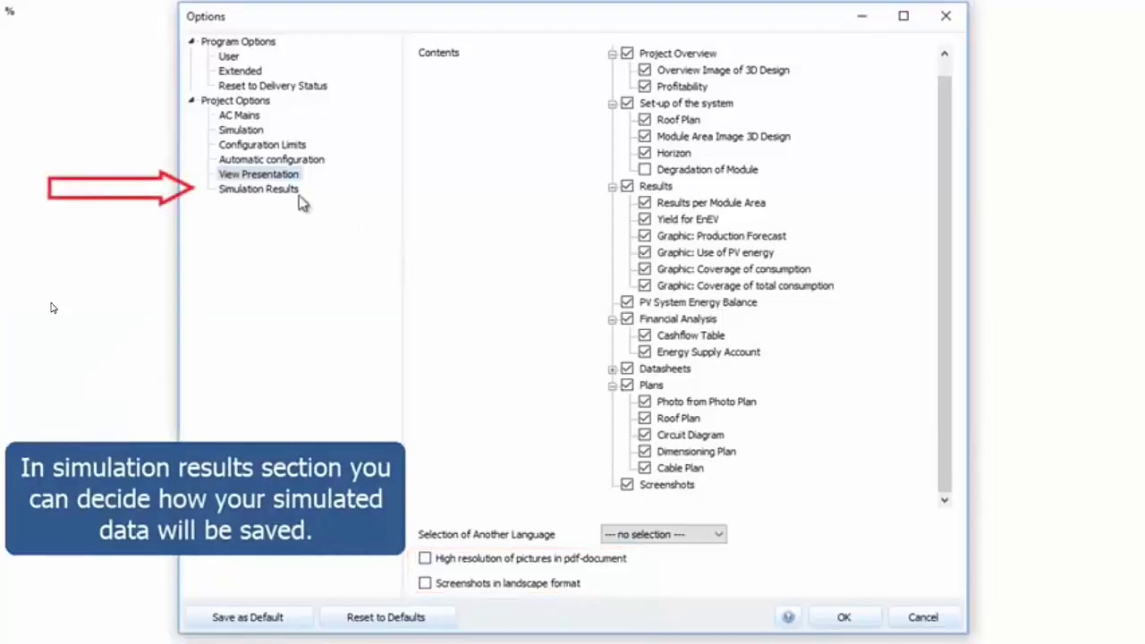
- Open Simulation Results, keeping the Excel export units at °C and kWh
left_click(265, 191)
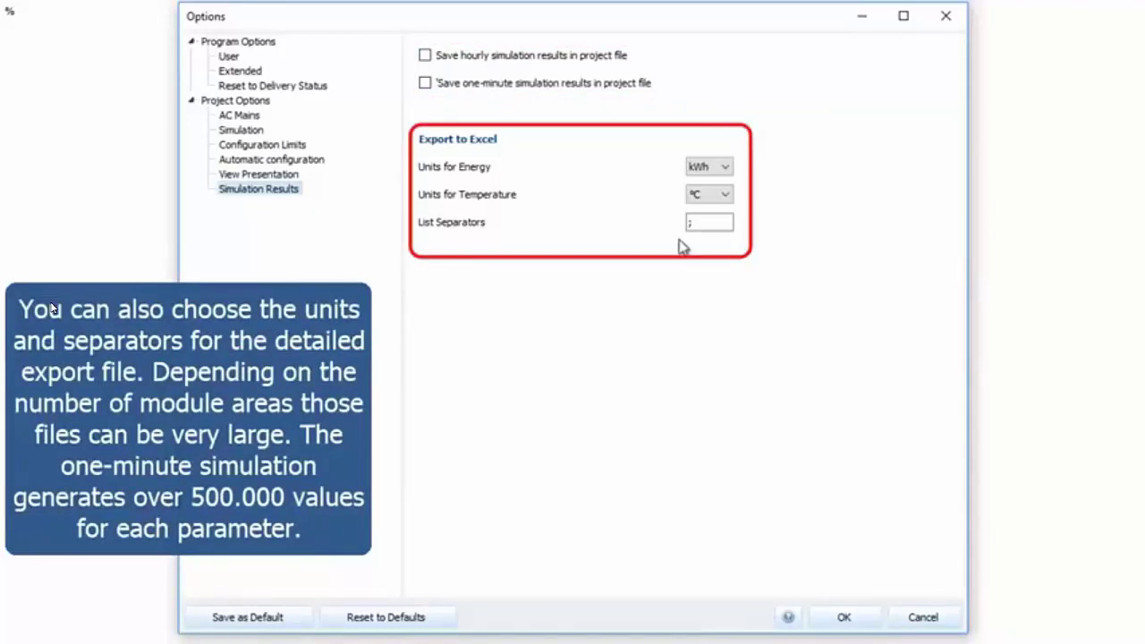
left_click(724, 195)
left_click(725, 197)
left_click(723, 170)
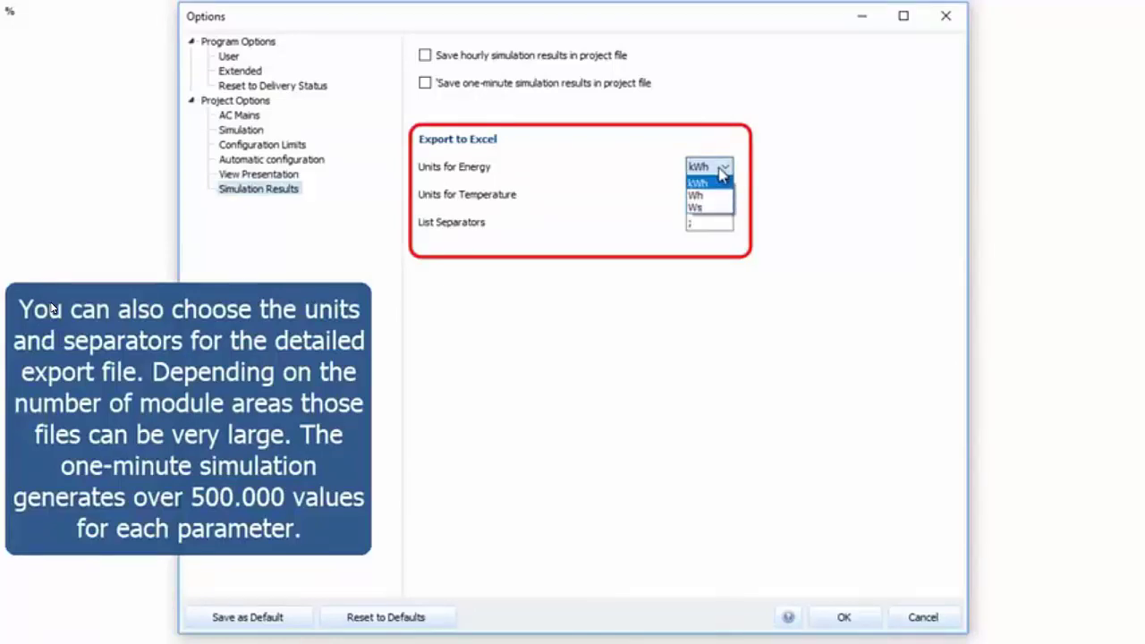
left_click(723, 171)
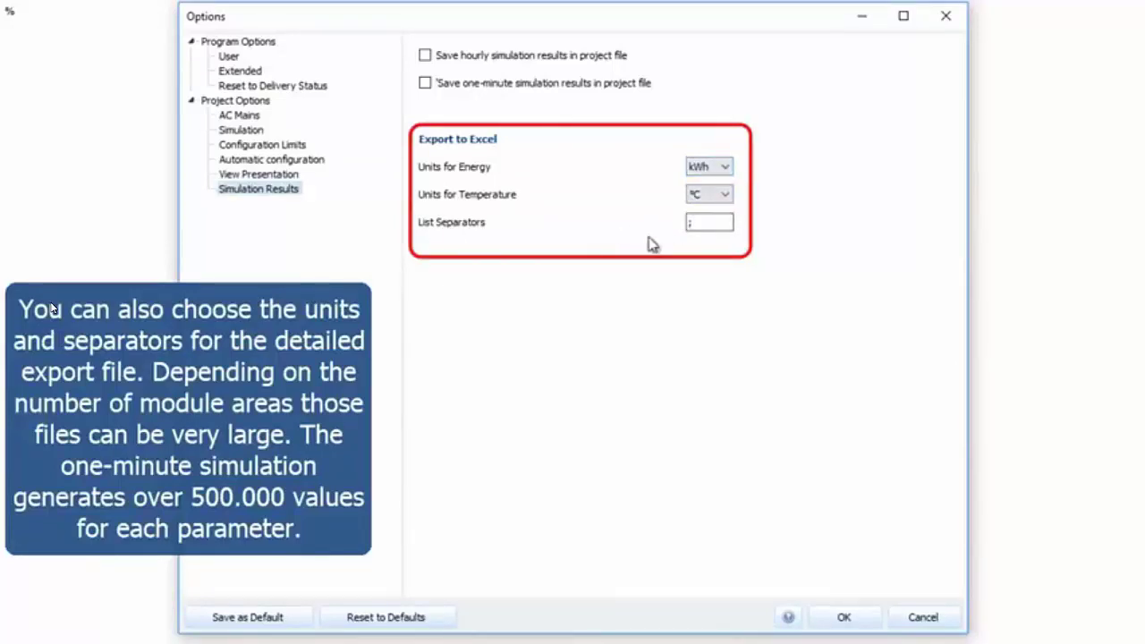